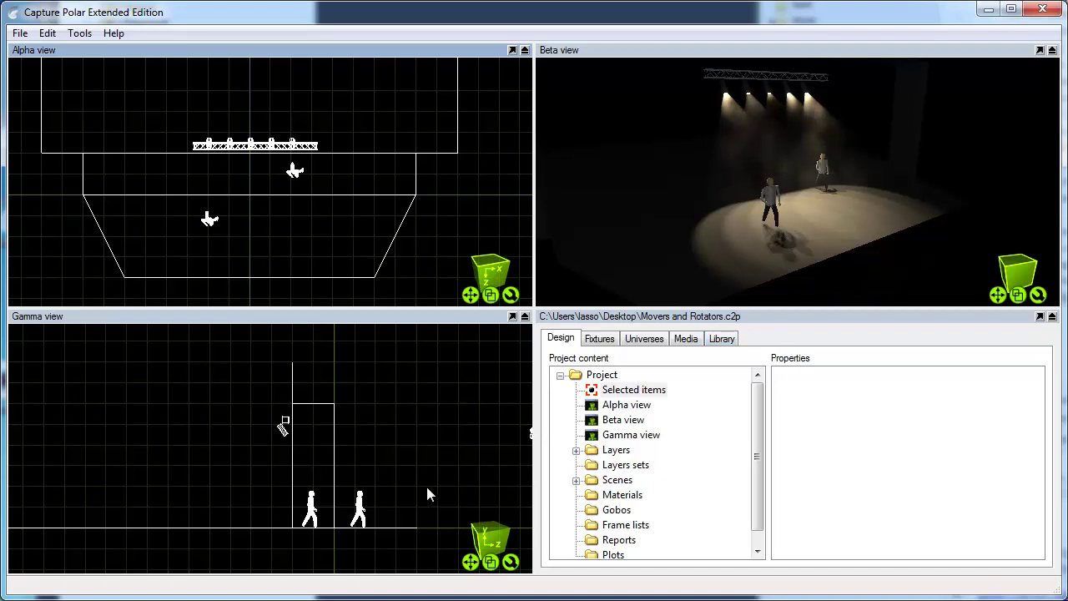
Box-select the truss and its five fixtures in the Gamma view.
left_click_drag(229, 404, 307, 445)
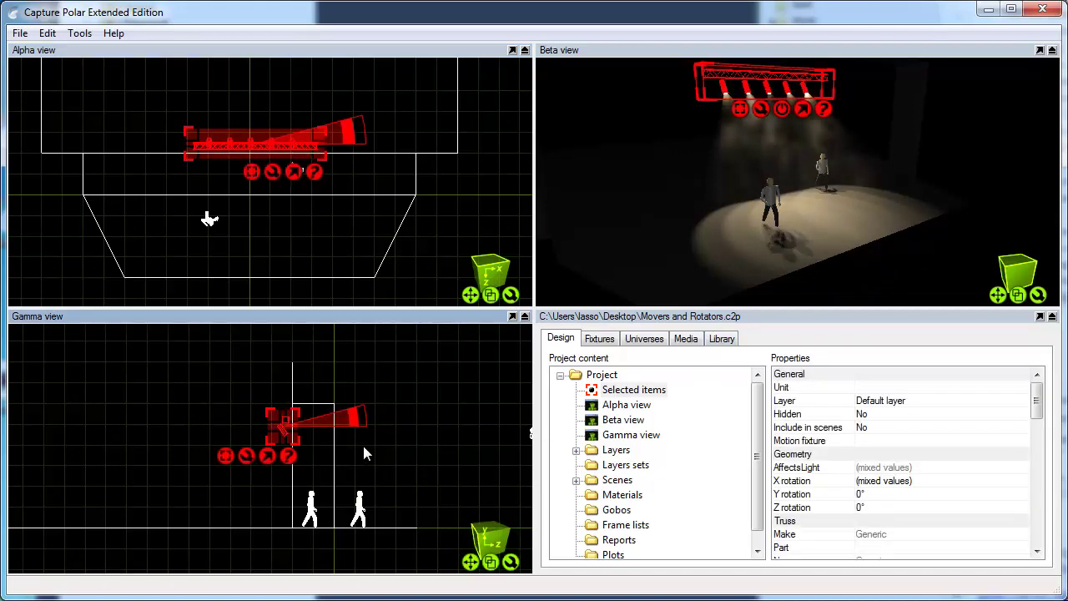
Drag a DMX Mover from Library > Motion Controllers to the truss's left end in the Alpha view.
left_click(730, 344)
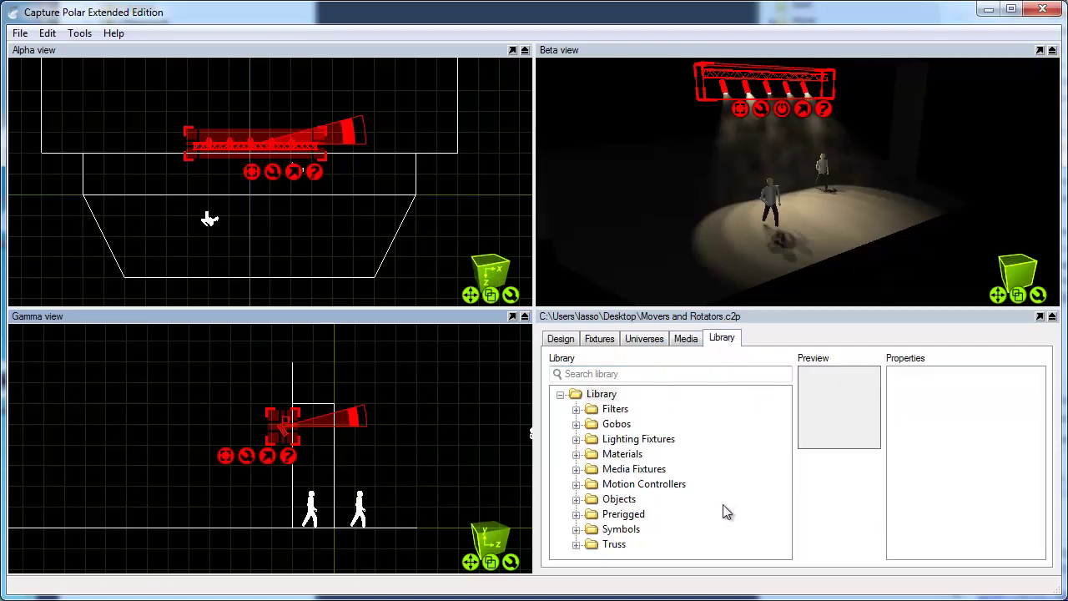
left_click(605, 487)
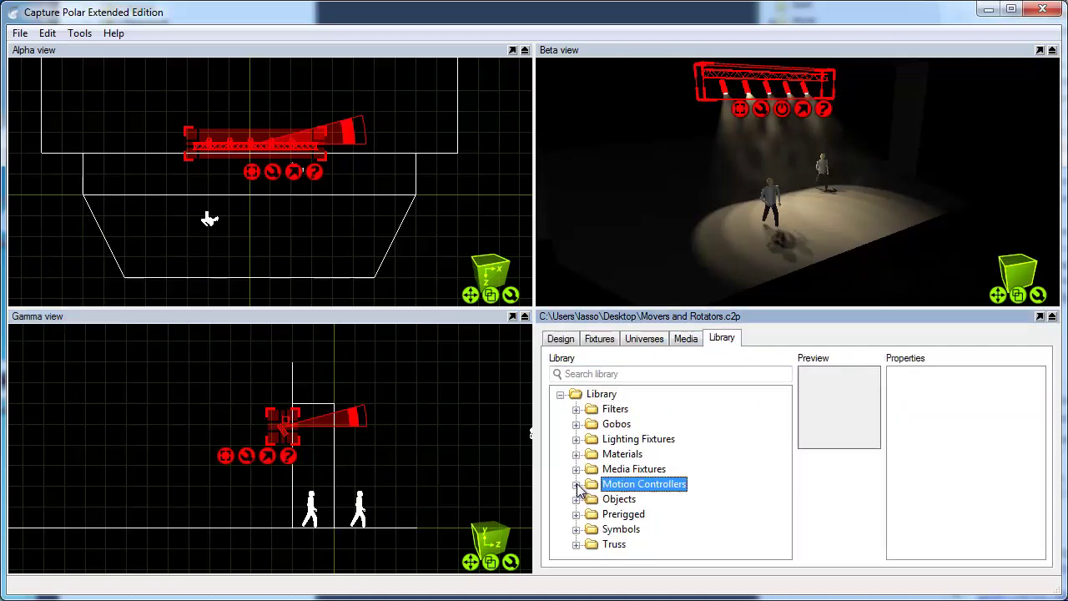
left_click(576, 485)
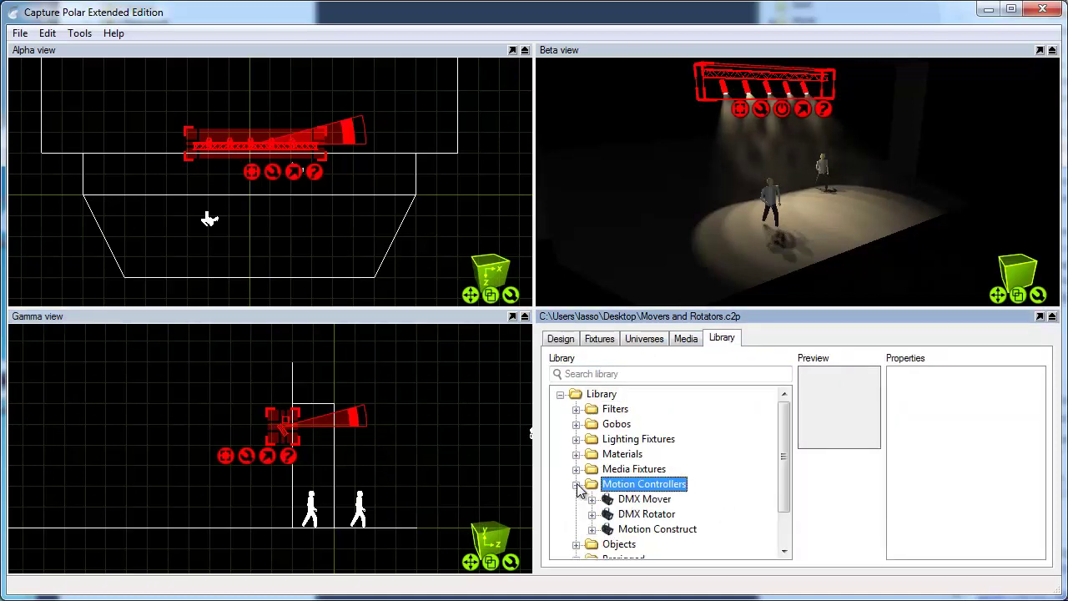
left_click(647, 500)
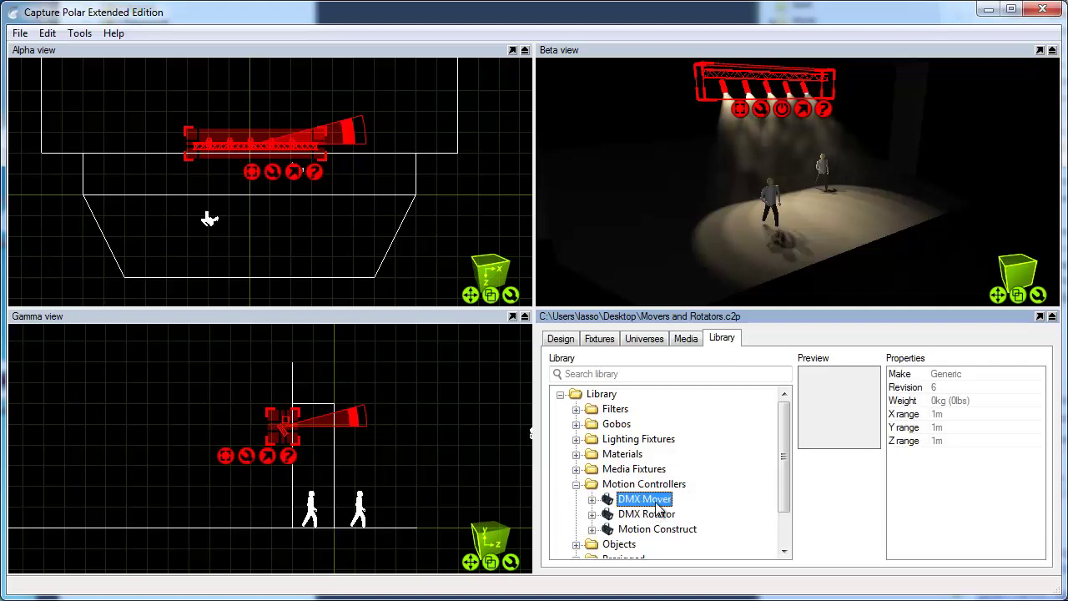
left_click_drag(659, 511, 178, 151)
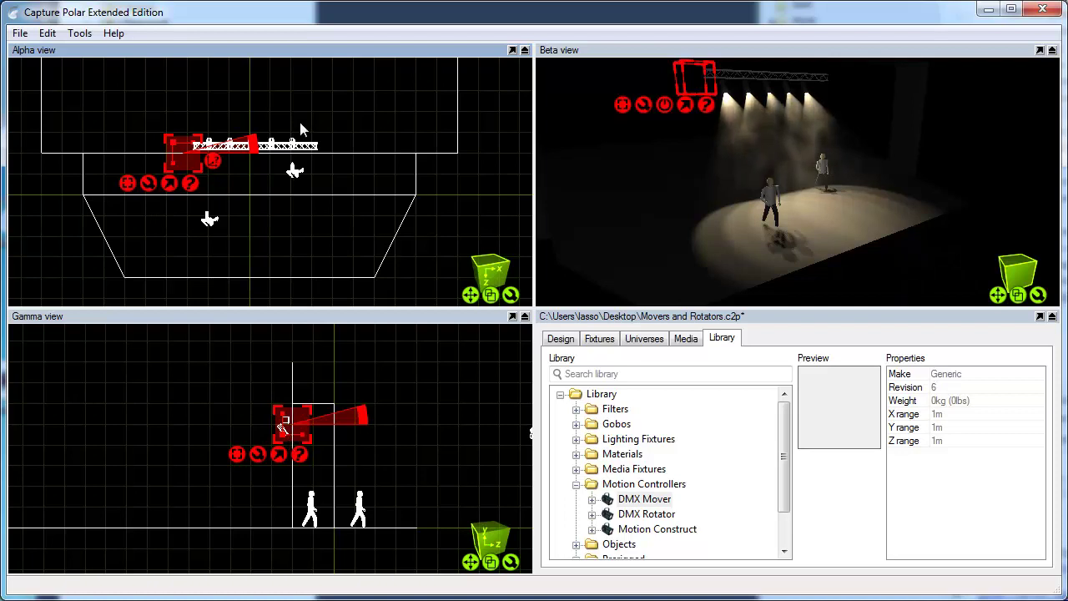
Bring up the new DMX Mover's properties and find its range settings.
right_click(153, 190)
left_click(200, 199)
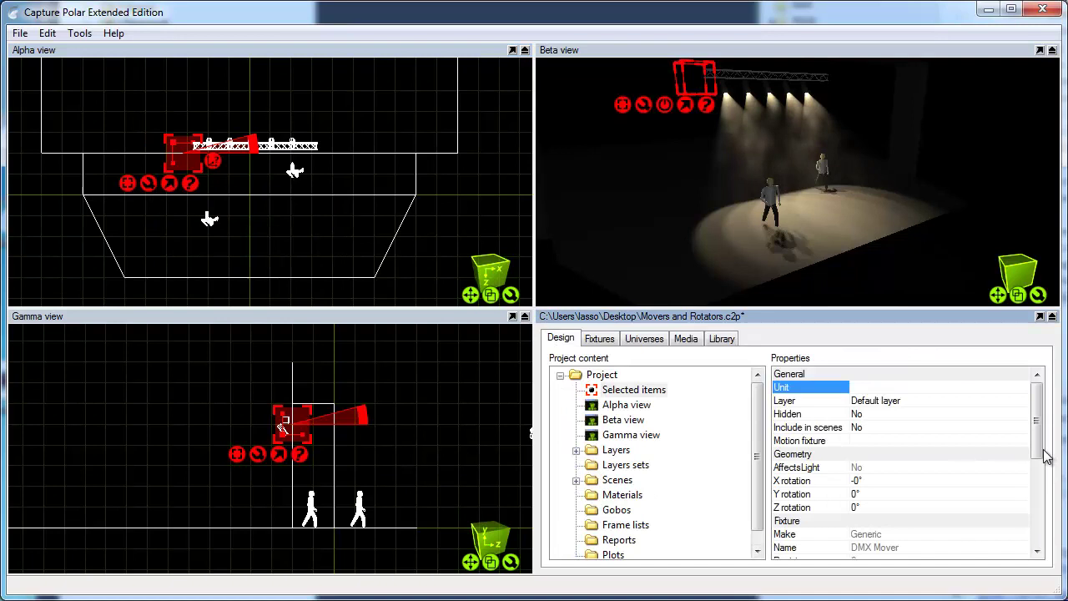
left_click_drag(1047, 457, 948, 549)
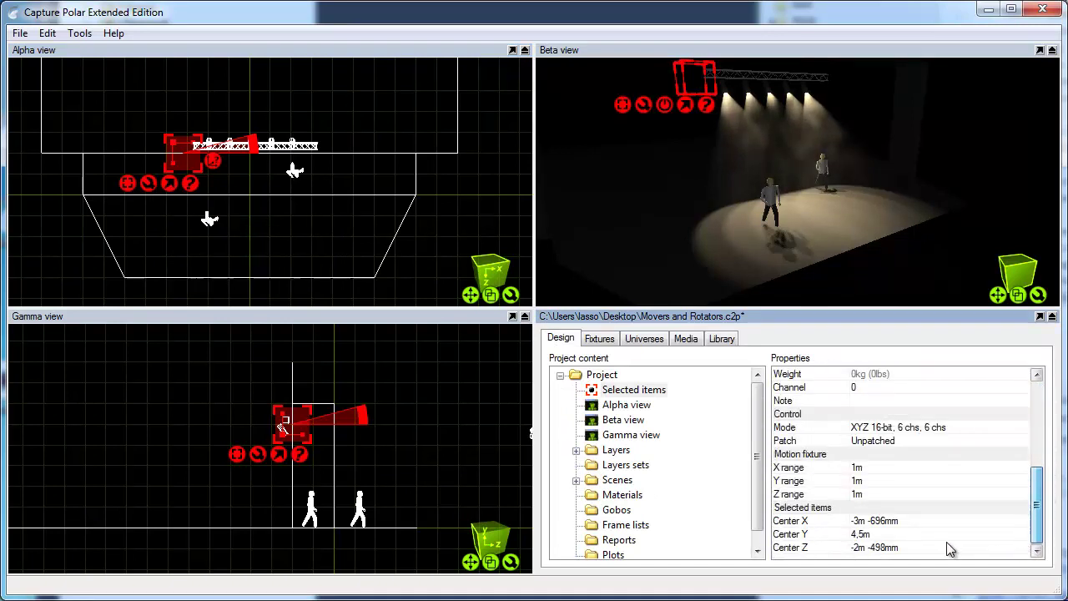
left_click(919, 479)
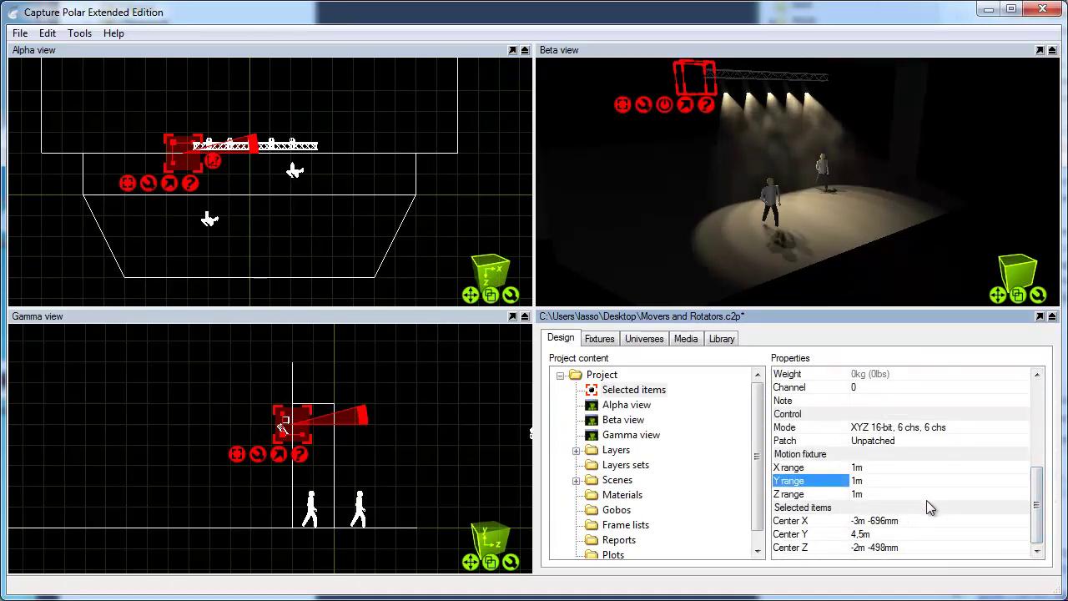
Set the mover's X range and Z range to 0m and Y range to 6m.
key("Up")
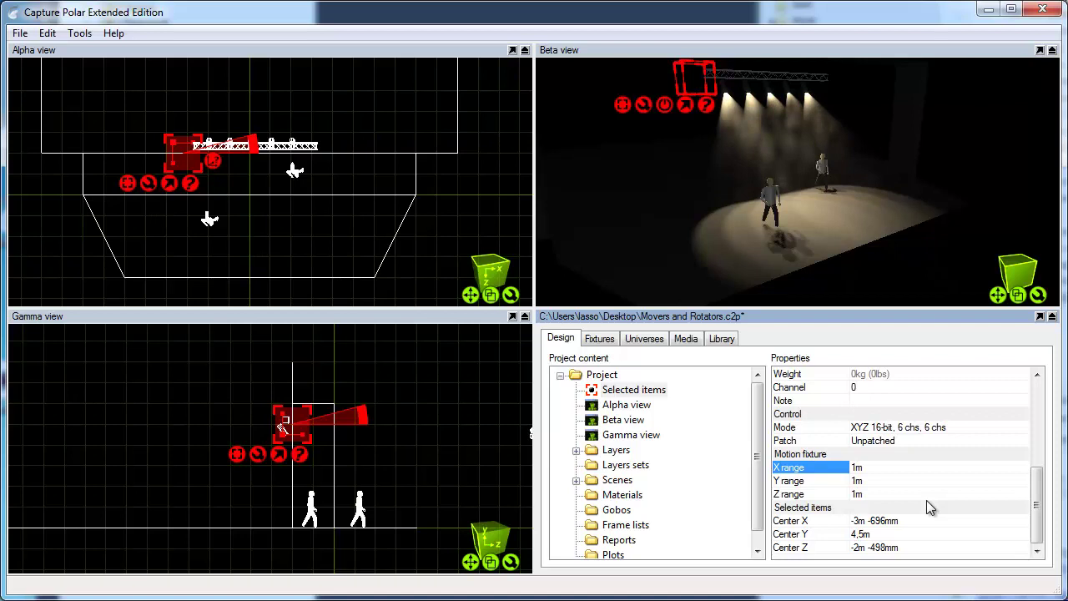
key("Return")
type("0")
key("Return")
key("Down")
key("Down")
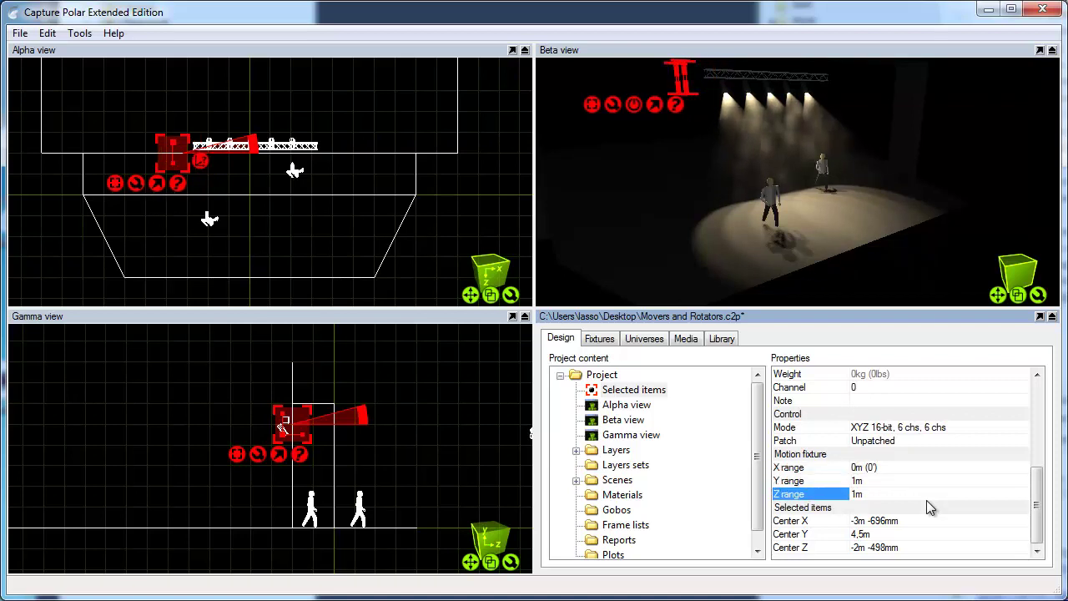
key("Return")
type("0")
key("Return")
key("Up")
key("Return")
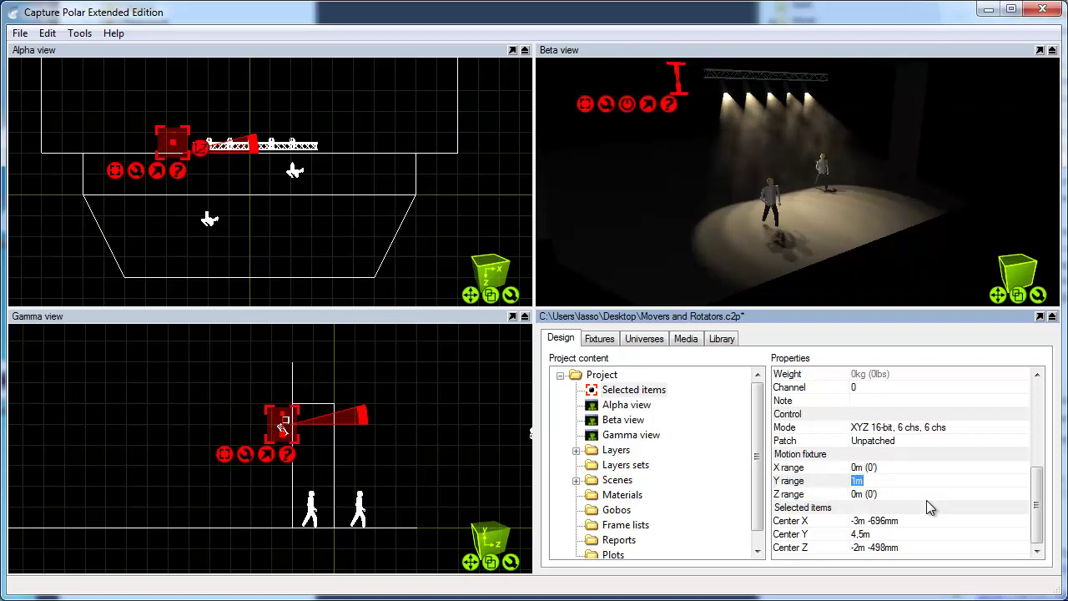
type("6")
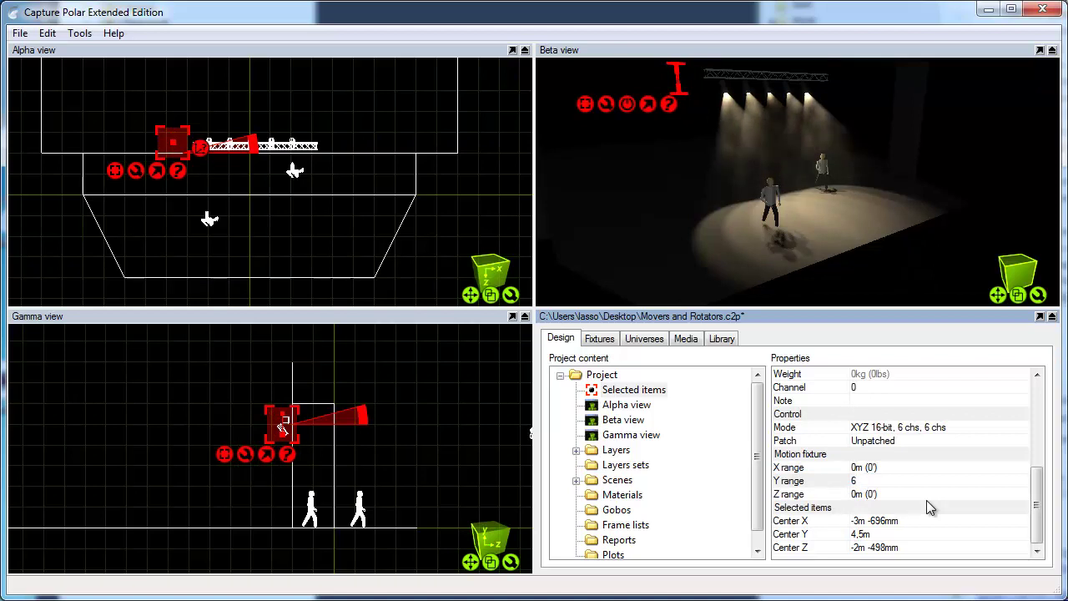
key("Return")
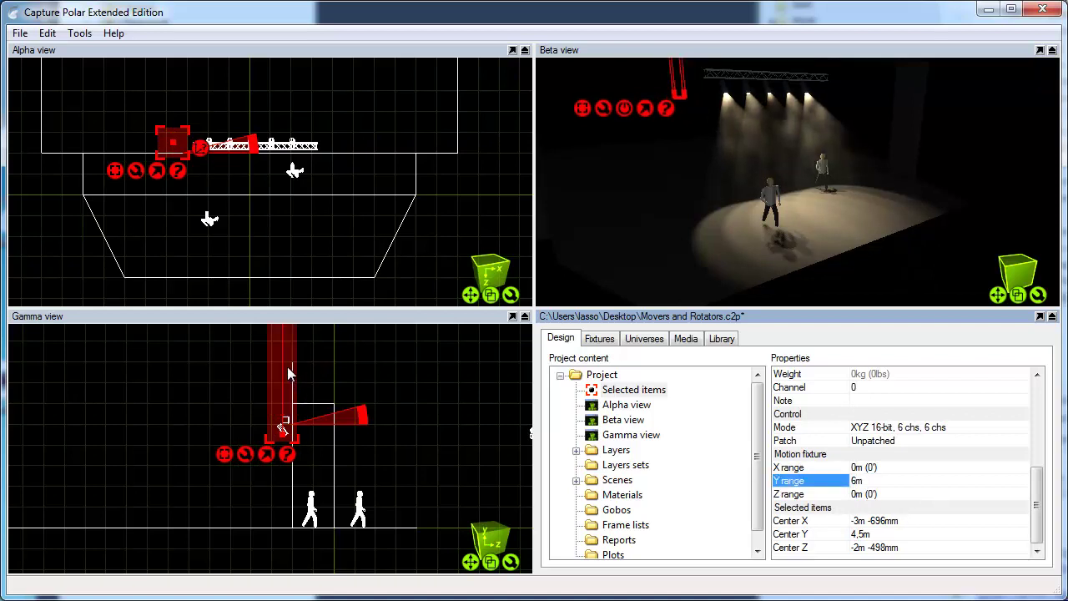
Change the DMX Mover's Y range to -6m so it travels downward.
left_click_drag(287, 366, 293, 404)
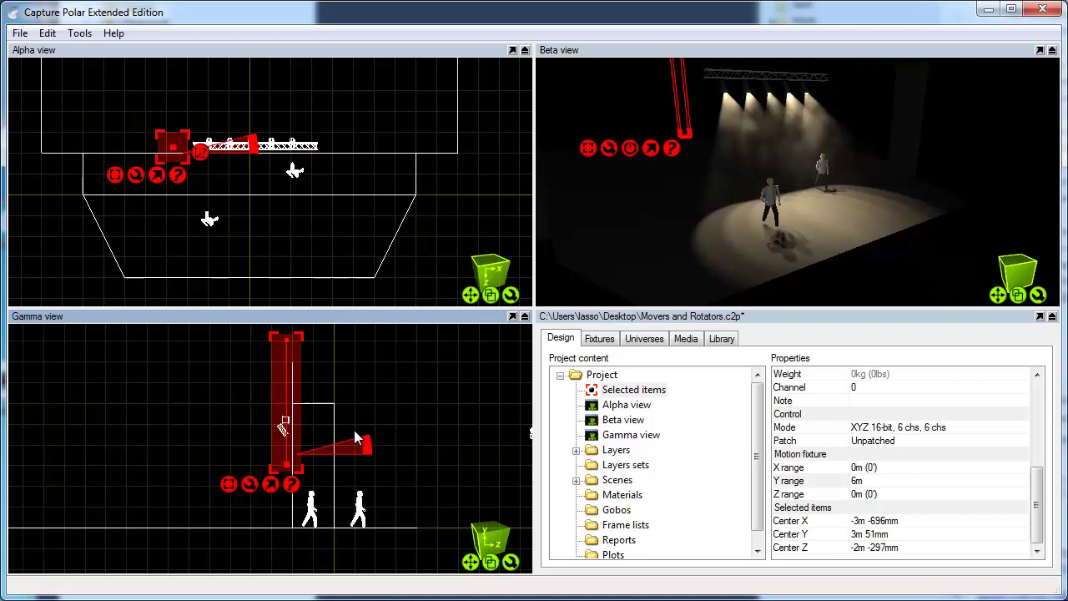
left_click(940, 481)
type("-")
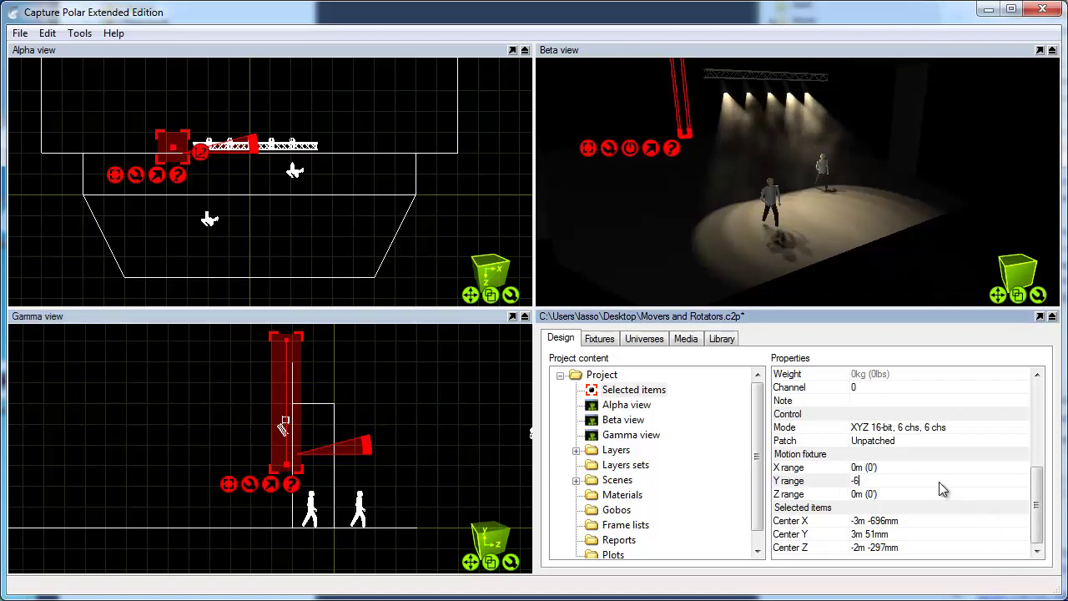
type("6")
key("Return")
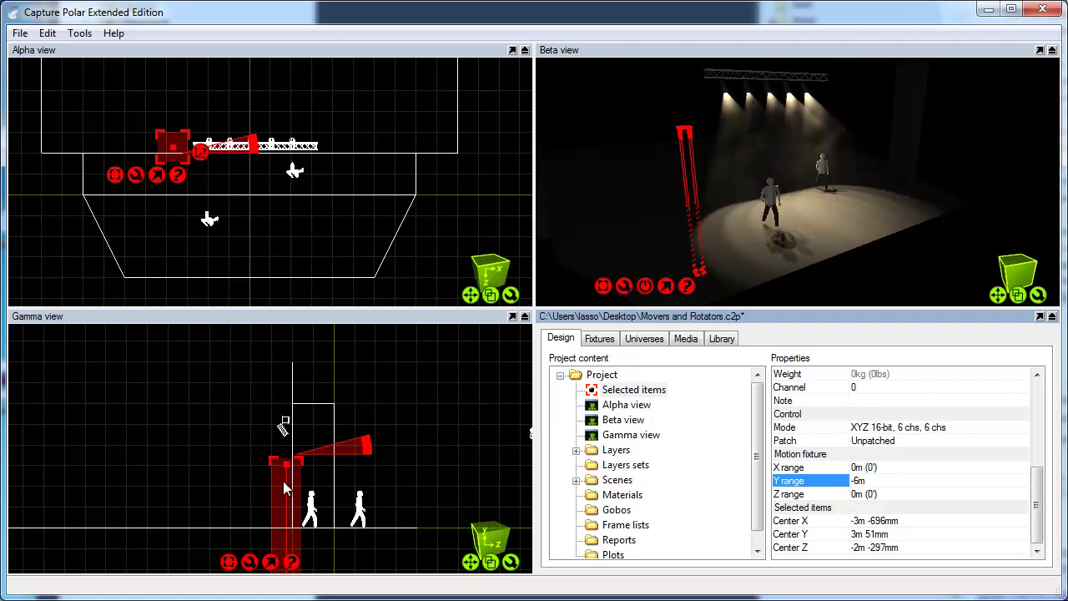
Raise the mover in the side view until Center Y reads about 6m 191mm.
left_click_drag(283, 482, 282, 438)
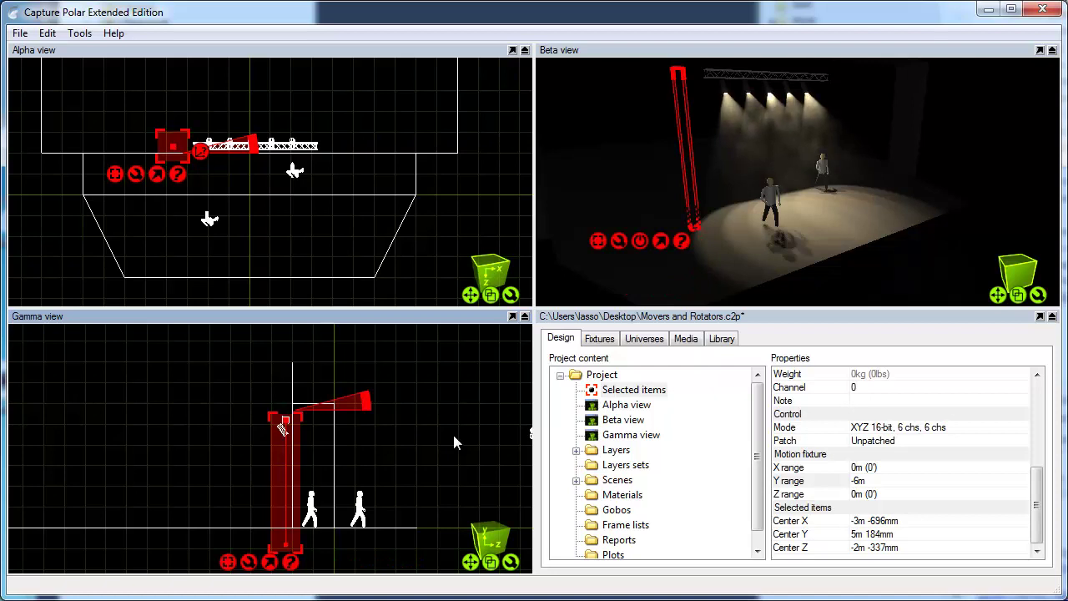
left_click_drag(292, 467, 296, 459)
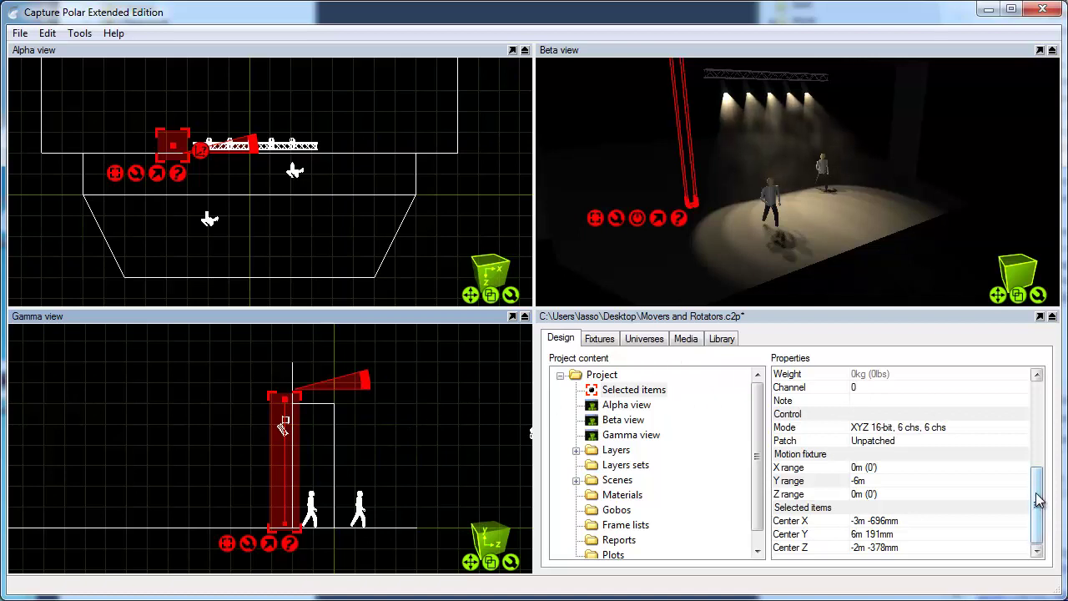
left_click_drag(1038, 499, 1035, 376)
Name the mover's unit 'Mover 1'.
left_click(908, 390)
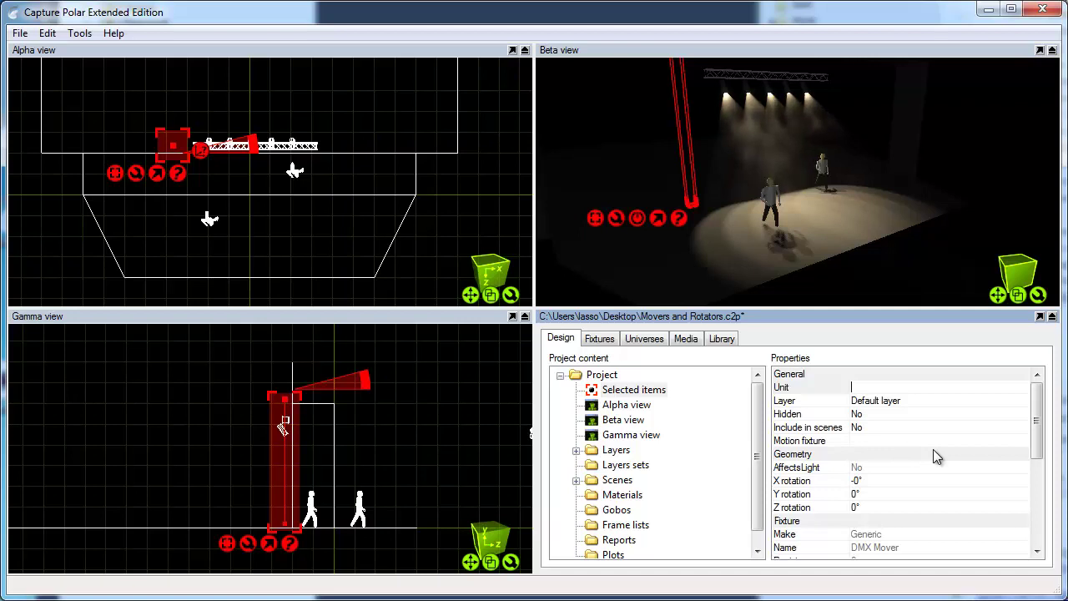
type("Mover 1")
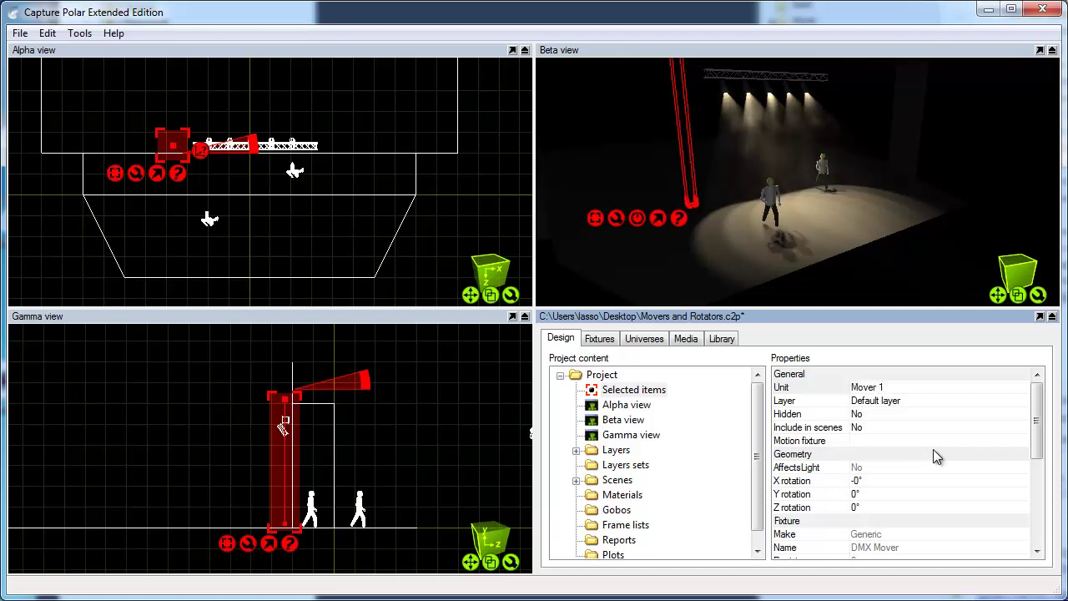
key("Return")
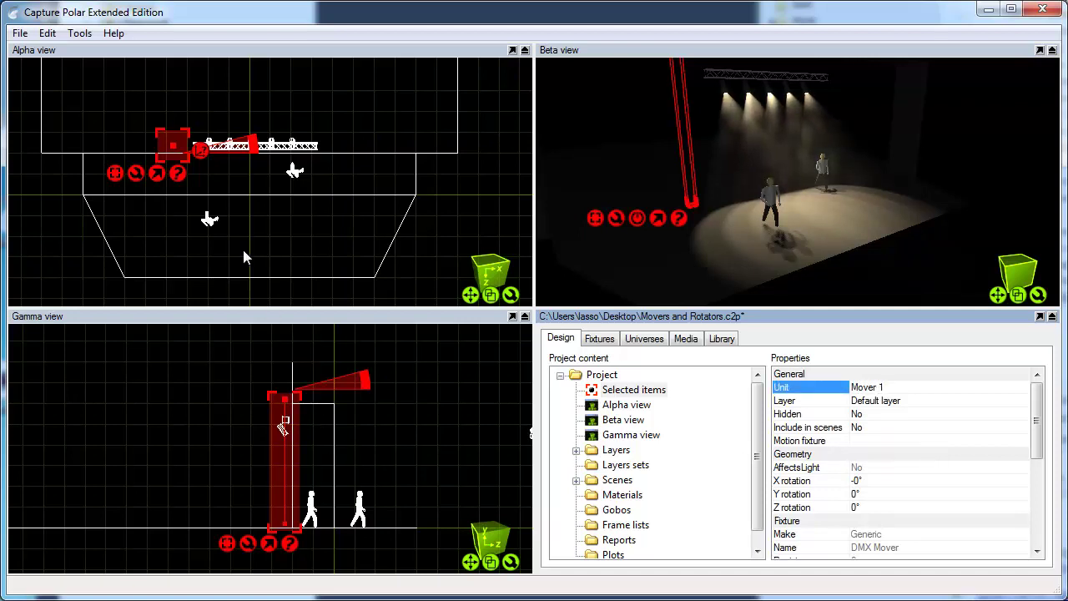
Select the truss and fixtures and set their Motion fixture to DMX Mover 'Mover 1'.
left_click_drag(184, 117, 334, 164)
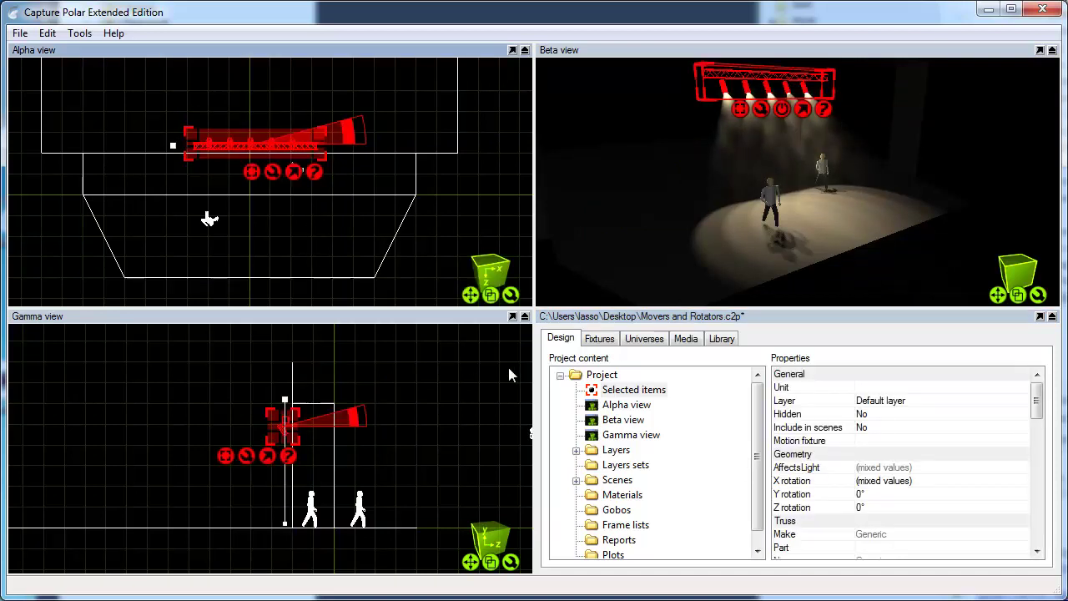
left_click(878, 442)
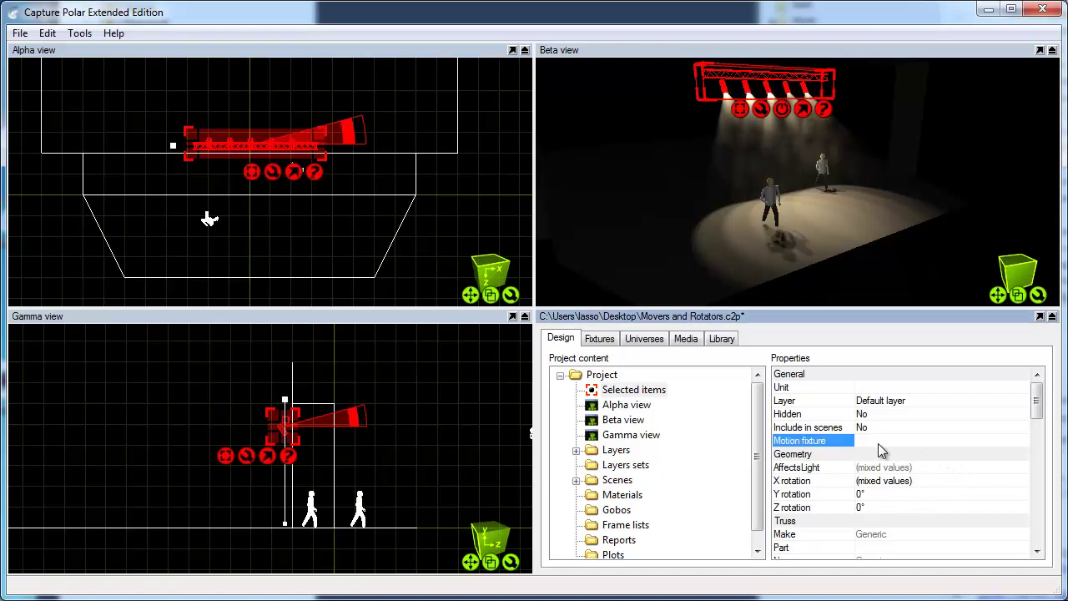
left_click(945, 440)
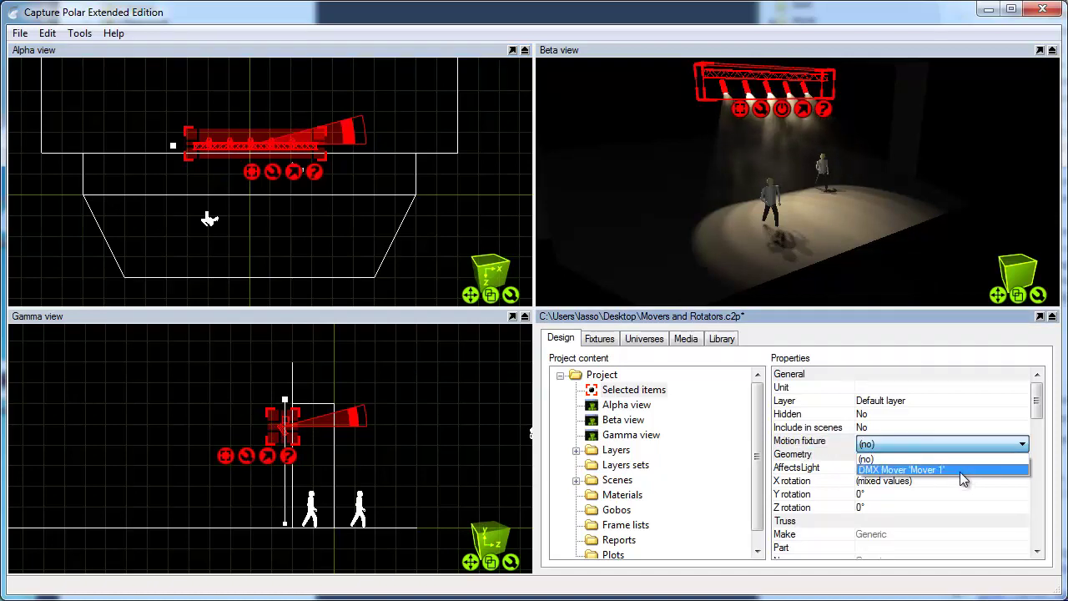
left_click(957, 468)
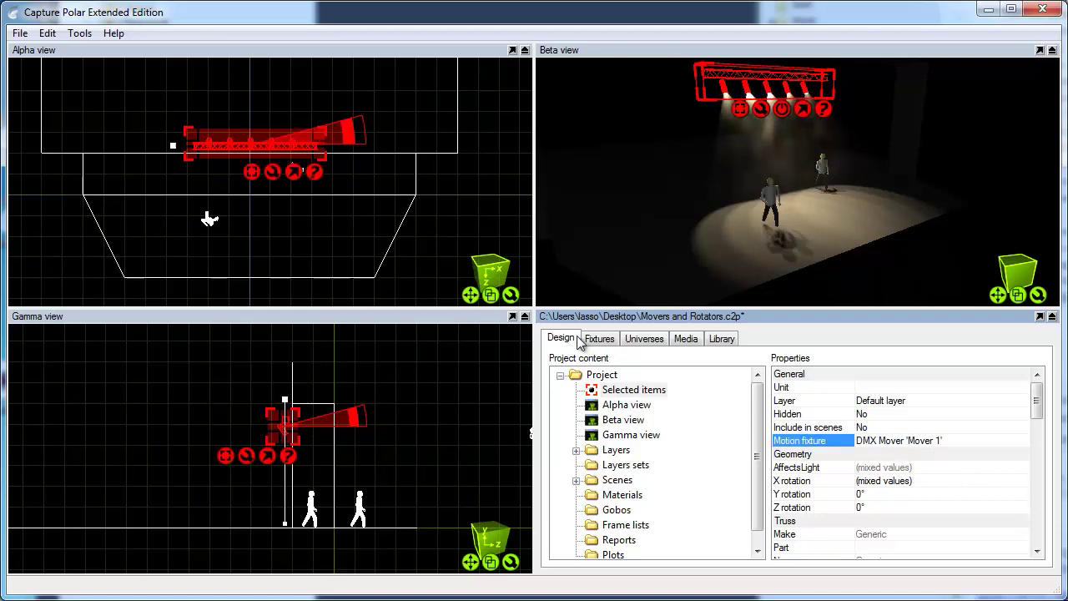
left_click(294, 237)
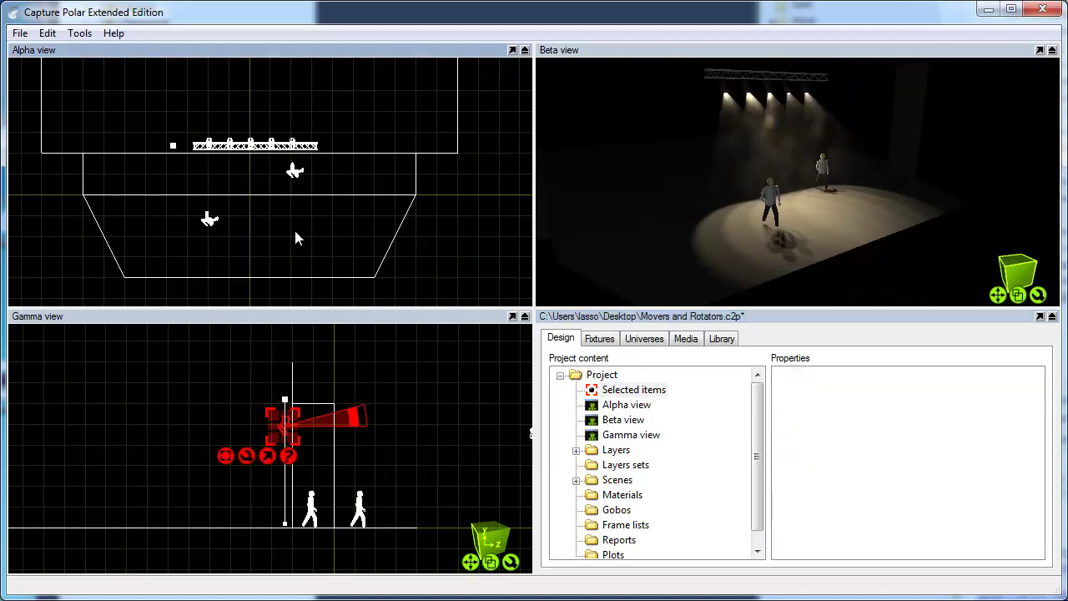
Sweep Mover 1's Motion Y slider and back to 0.0, then list the universes A–H.
left_click(173, 146)
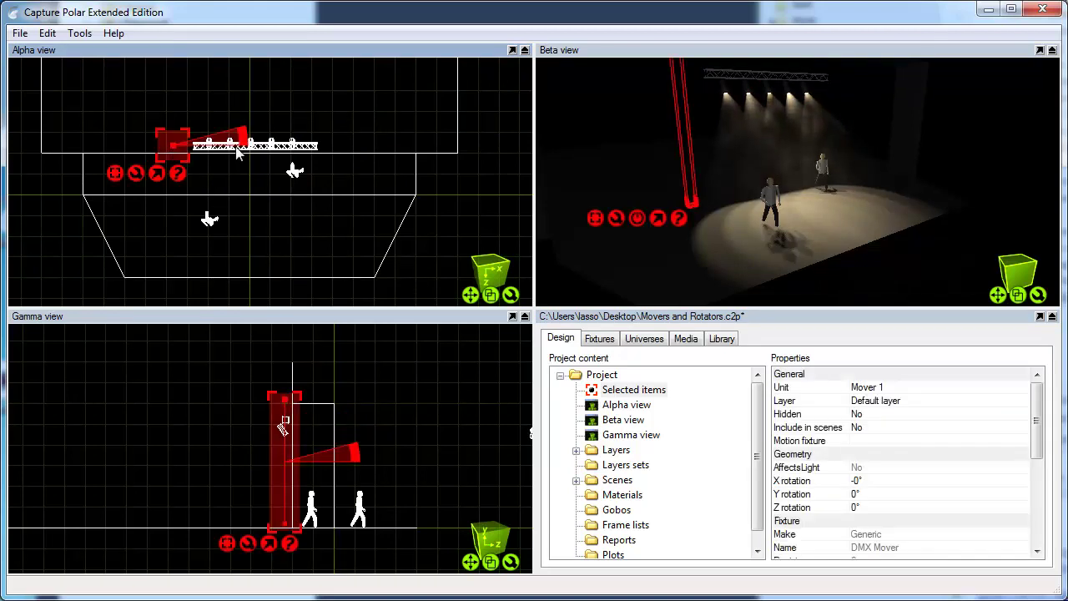
left_click(634, 219)
mouse_move(617, 105)
left_mouse_down()
mouse_move(570, 101)
mouse_move(627, 103)
left_mouse_up()
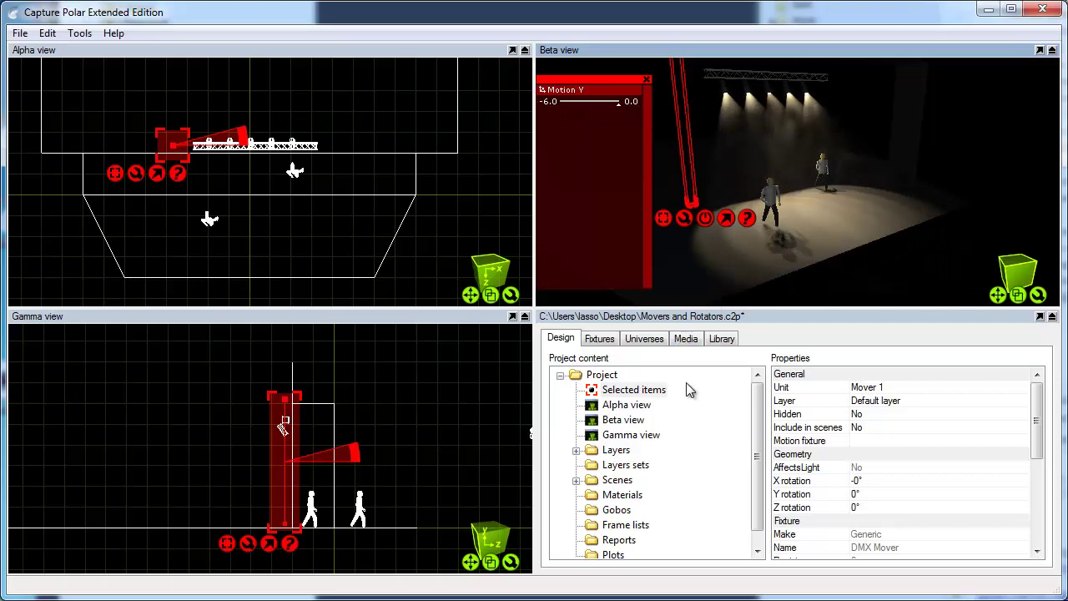
left_click(658, 339)
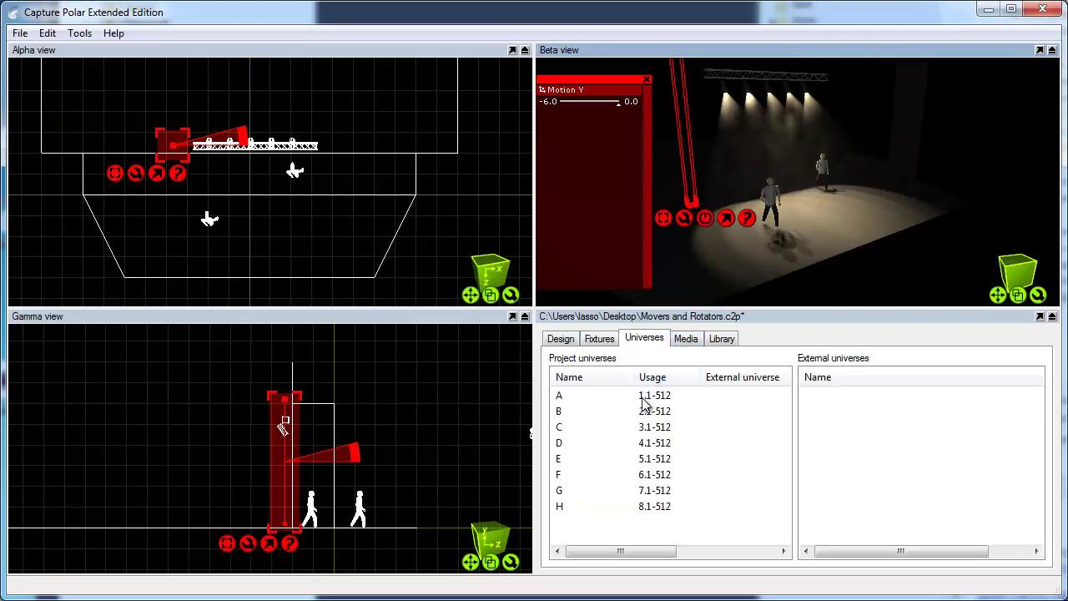
Patch the Generic DMX Mover onto universe A channels 1–6 and set Y Coarse to 45%.
double_click(600, 395)
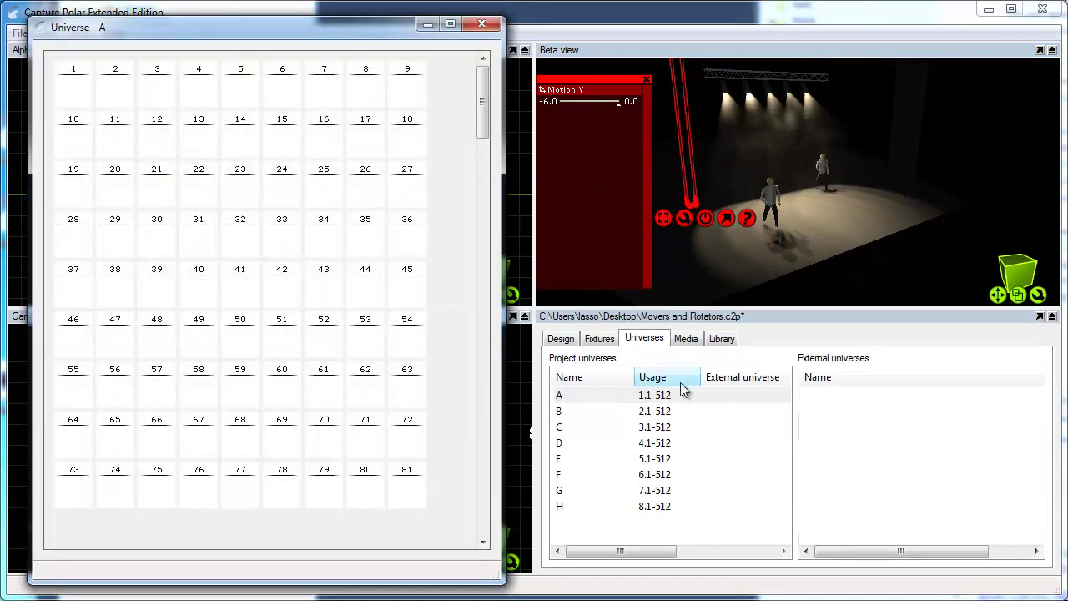
left_click_drag(726, 219, 72, 100)
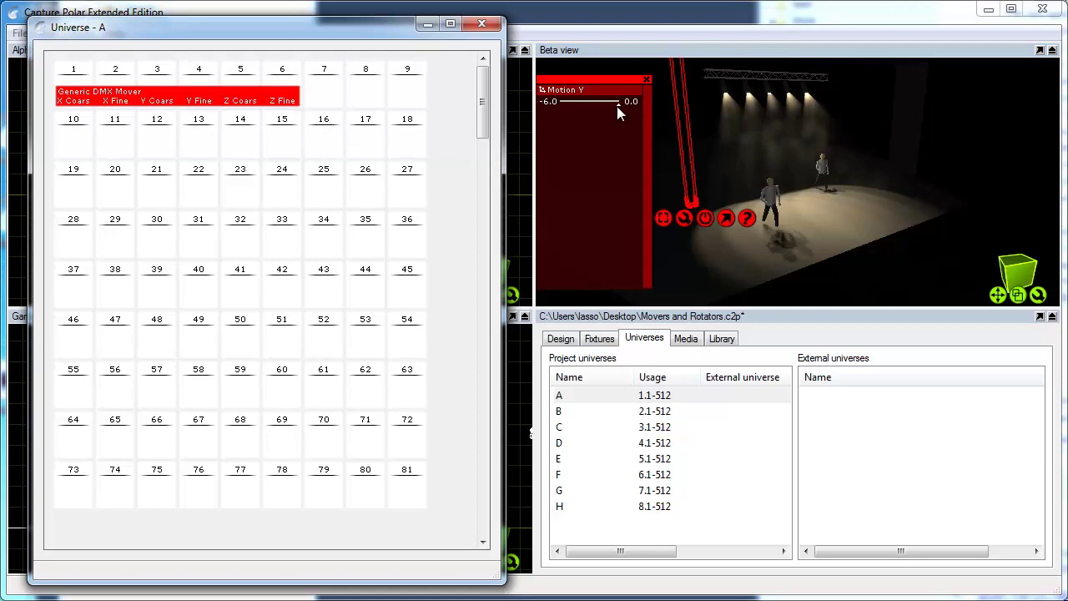
left_click_drag(617, 106, 592, 113)
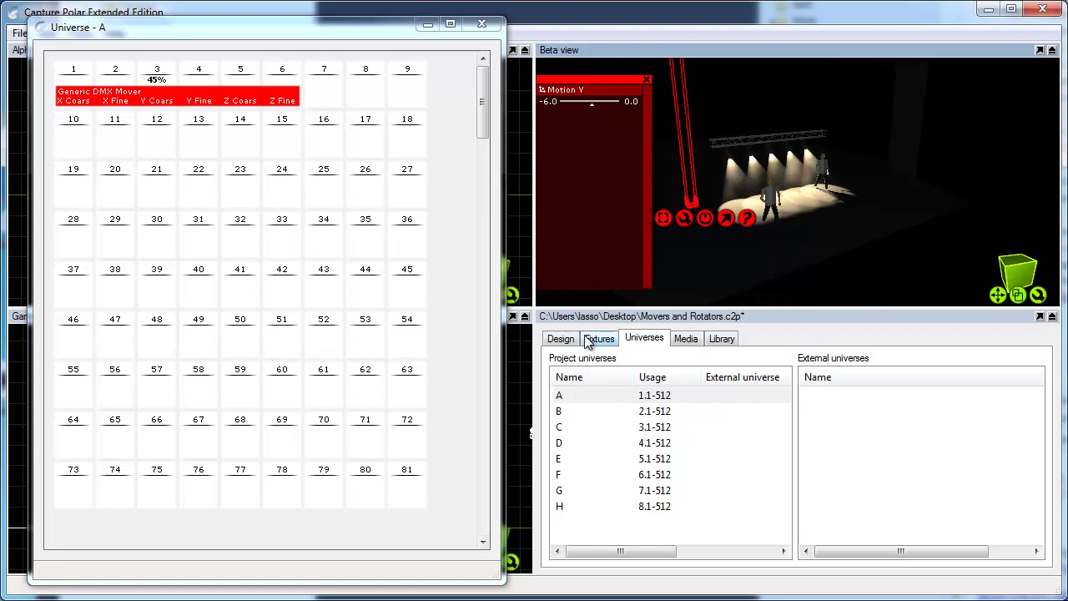
left_click(557, 340)
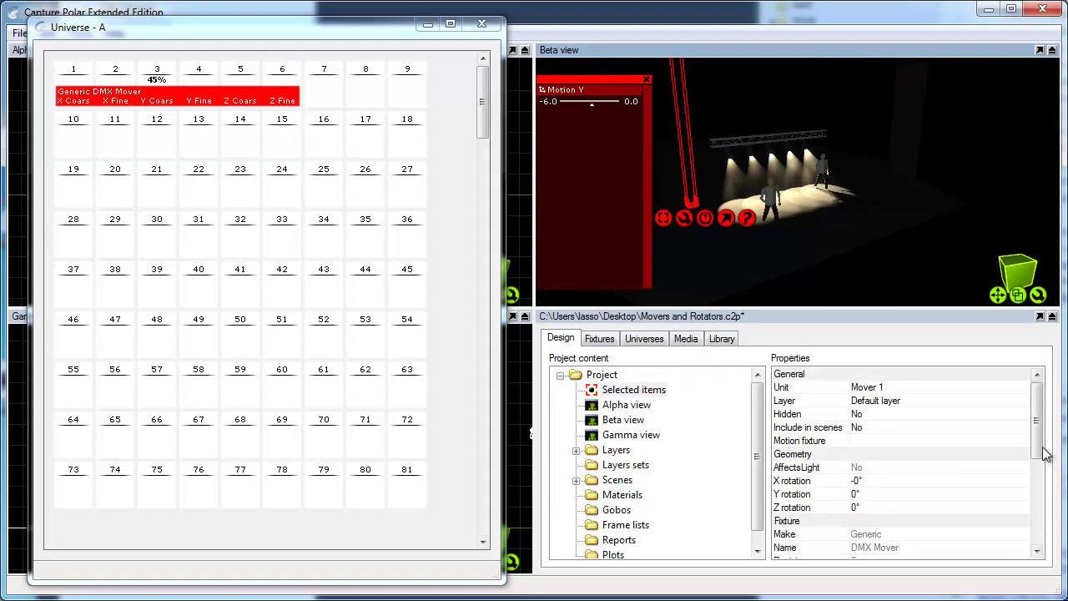
Switch the mover's Mode to 'Y 16-bit, 2 chs' and close the Universe - A window.
left_click_drag(1042, 453, 1038, 530)
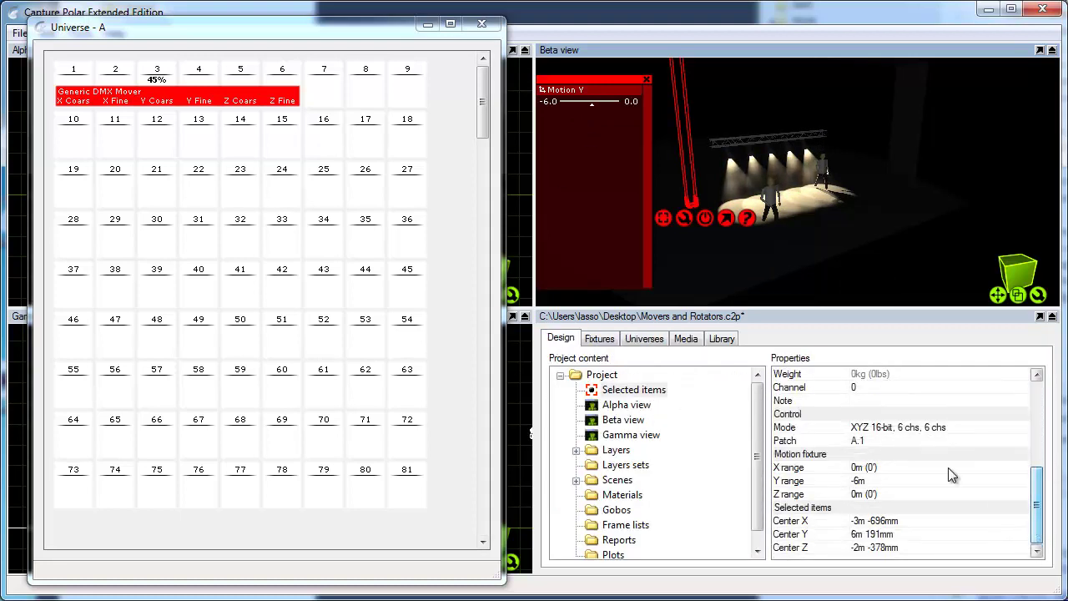
left_click(949, 428)
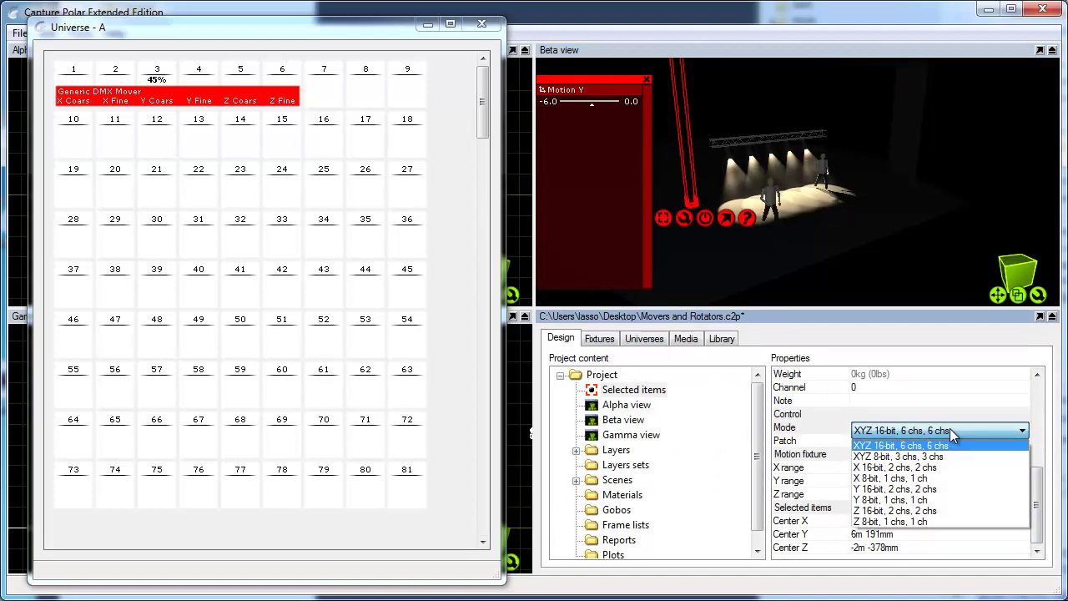
left_click(946, 489)
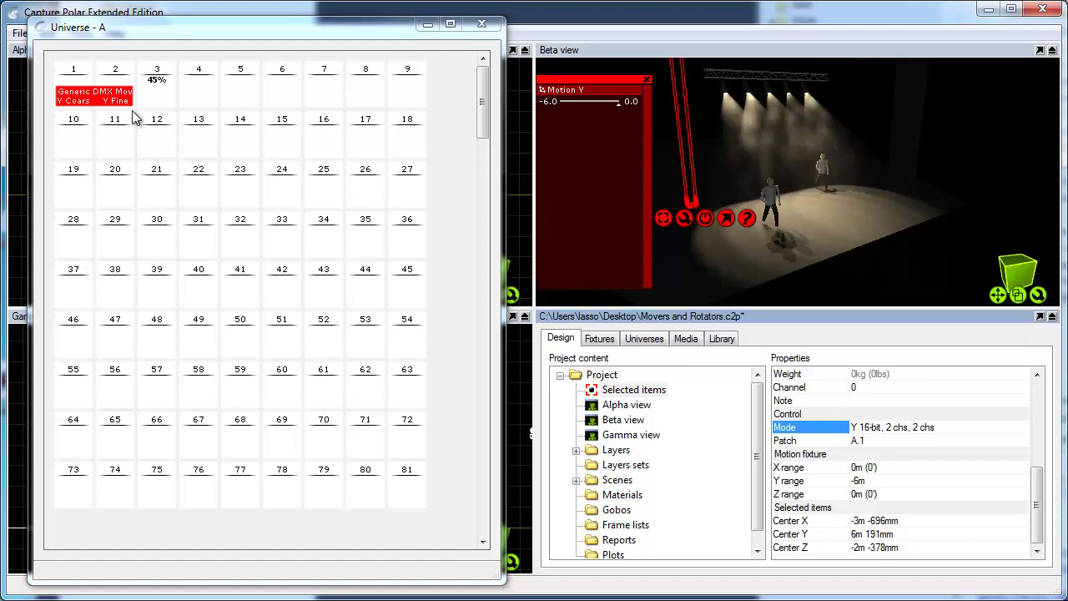
left_click(483, 25)
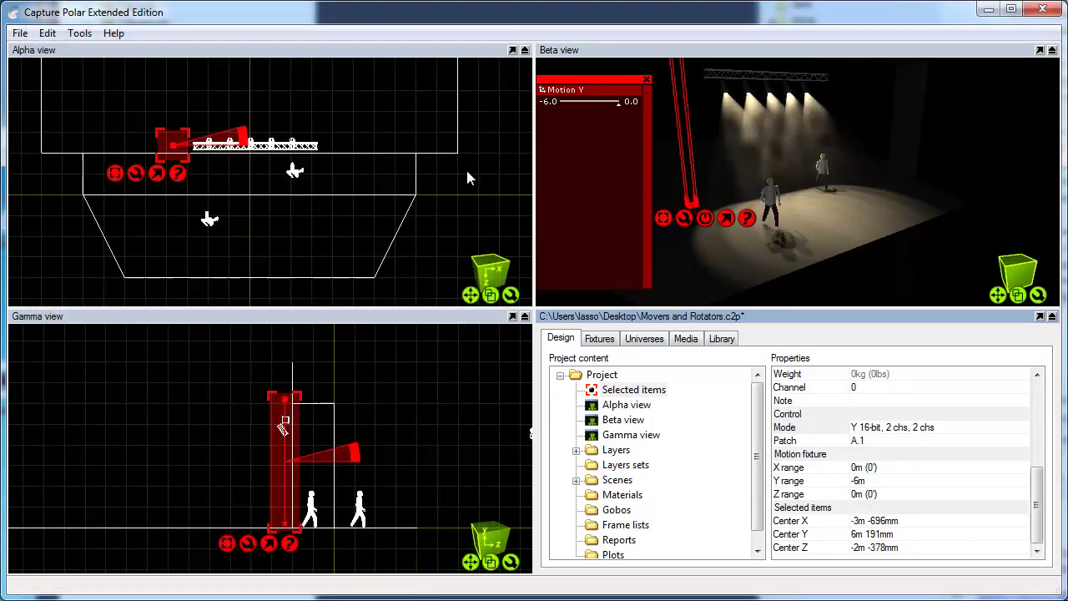
Bring a DMX Rotator from the Motion Controllers library into the rig near the truss.
left_click(725, 339)
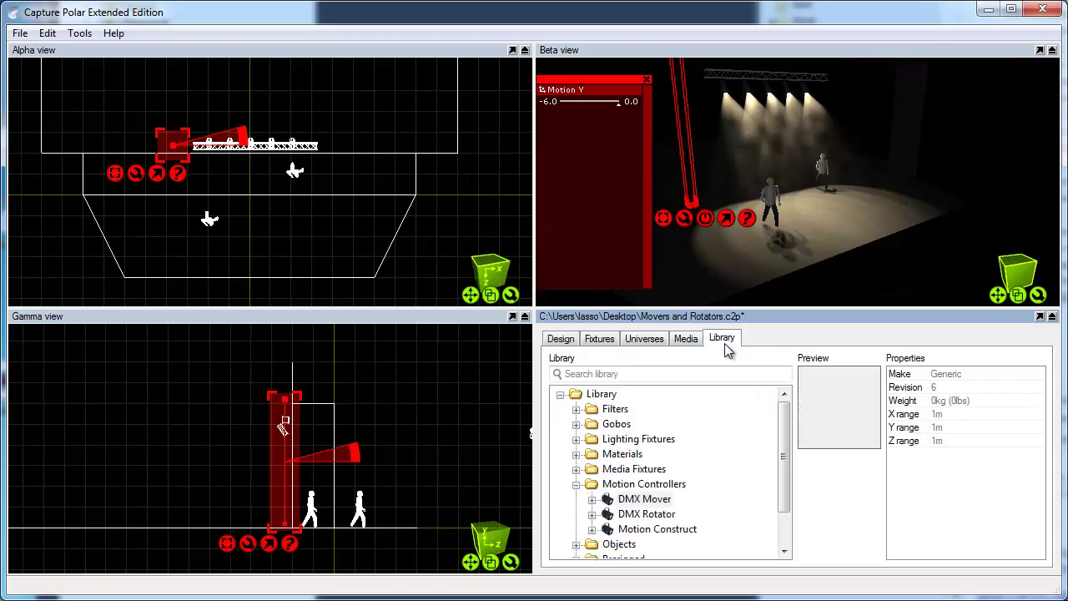
left_click(647, 515)
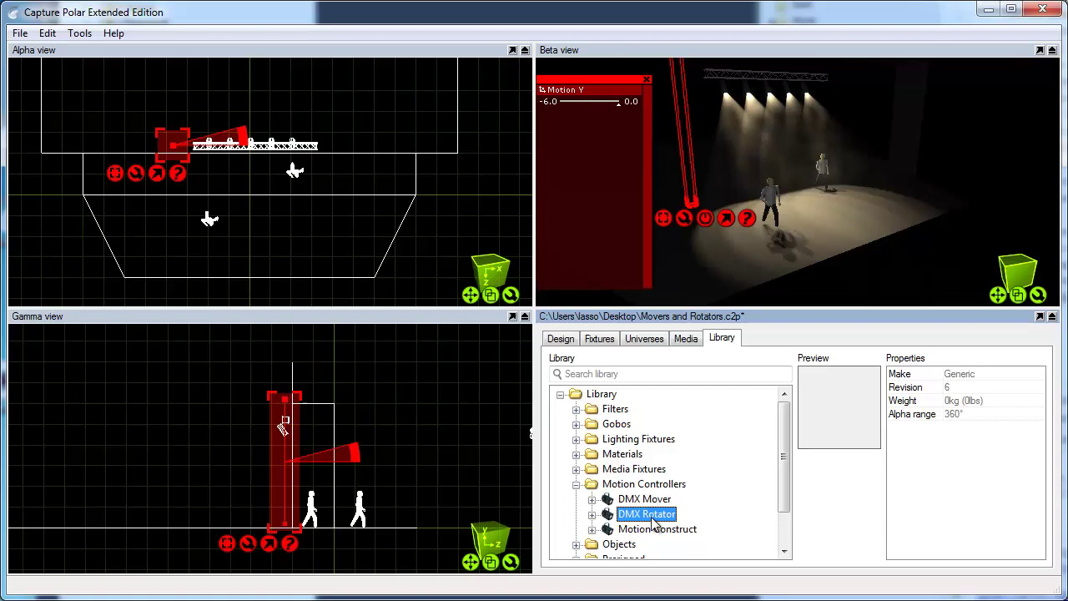
left_click_drag(655, 522, 478, 174)
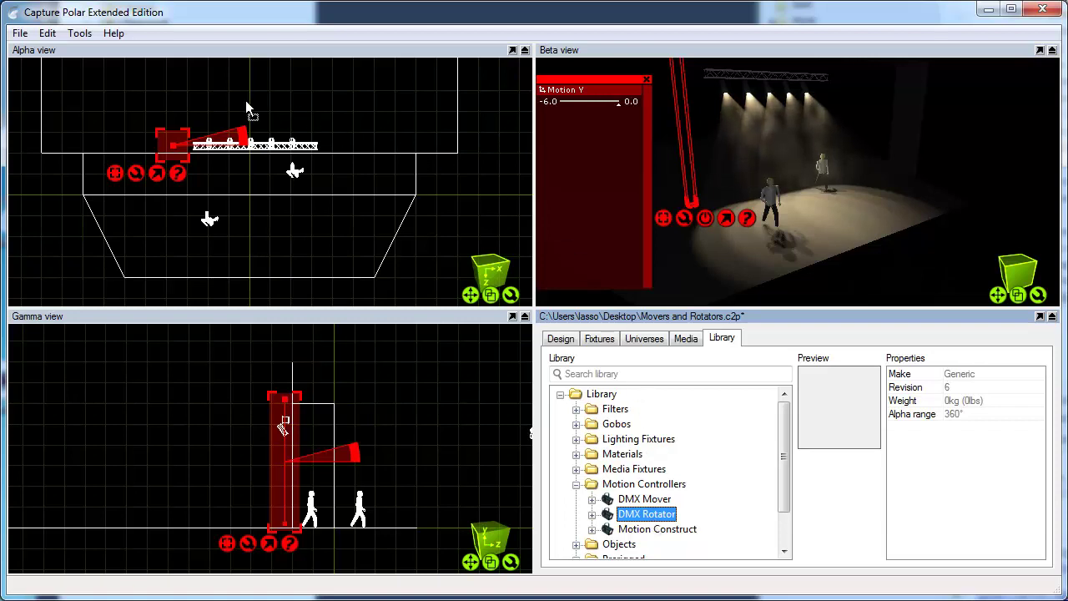
left_click_drag(246, 127, 252, 417)
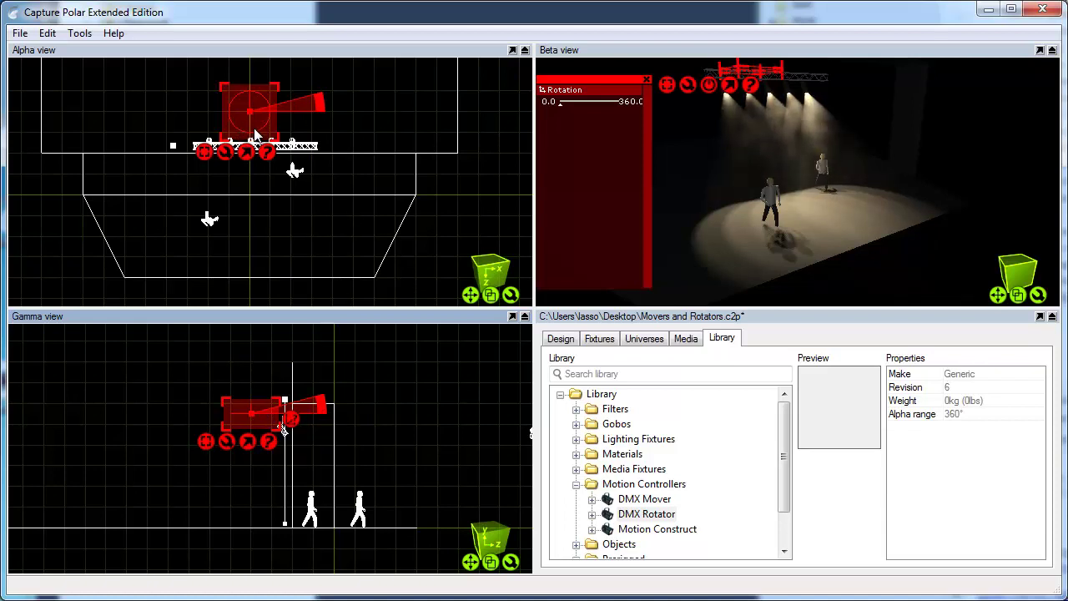
left_click_drag(255, 138, 255, 174)
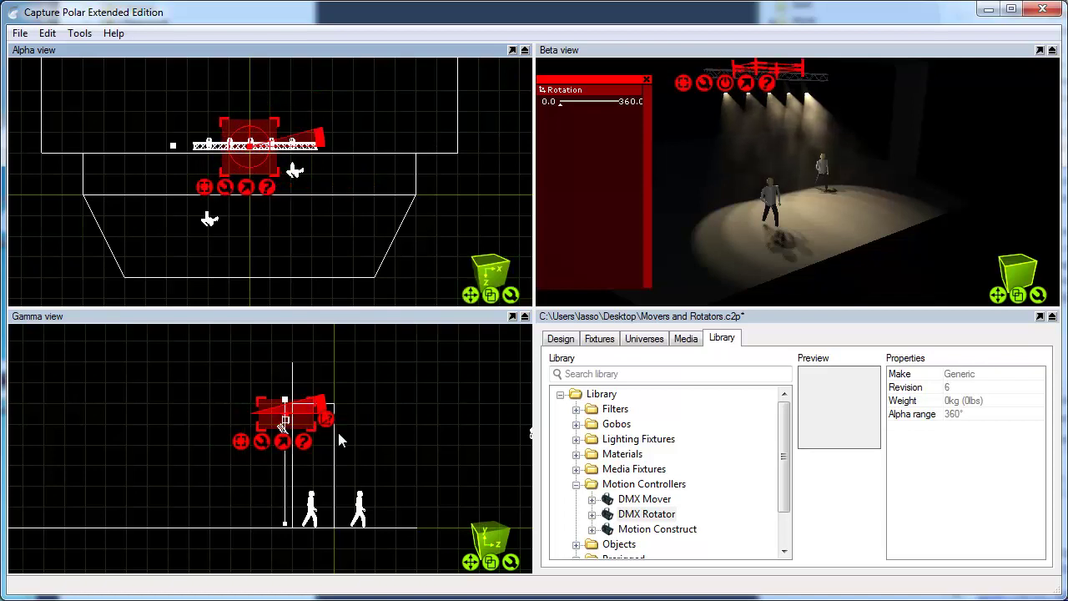
Turn the rotator 90° and centre it on the truss.
left_click_drag(324, 415, 272, 434)
left_click_drag(255, 111, 261, 151)
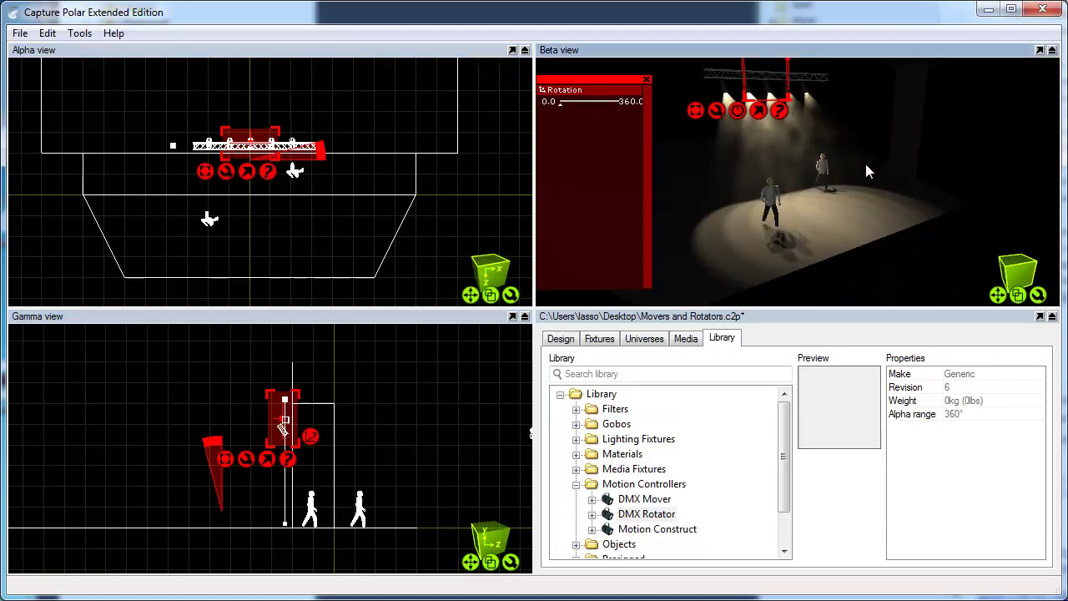
mouse_move(854, 171)
left_mouse_down()
mouse_move(855, 141)
mouse_move(884, 136)
mouse_move(908, 158)
left_mouse_up()
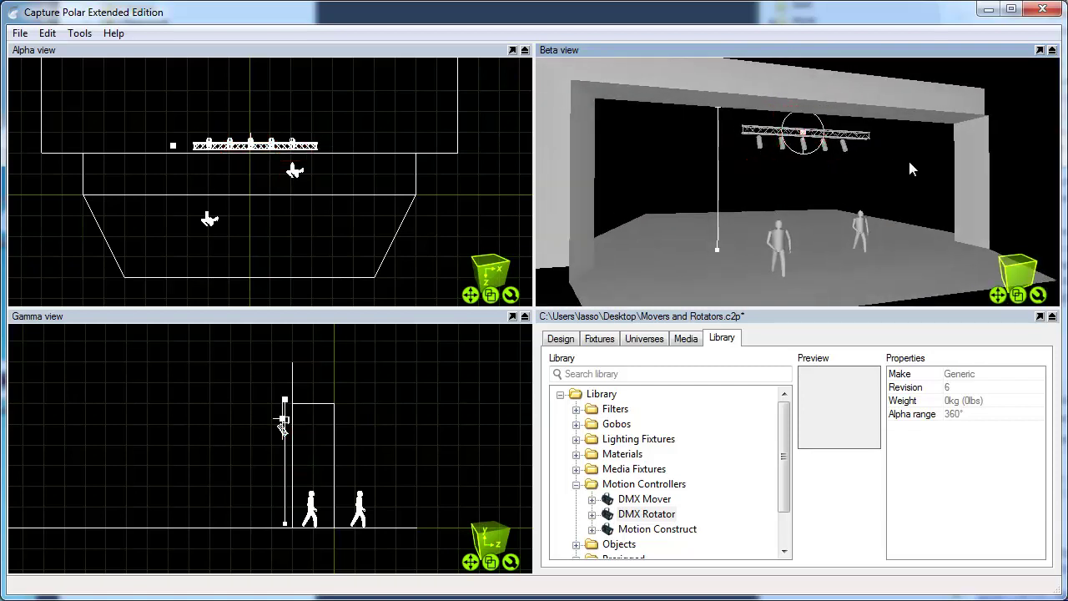
Check the rotator's Alpha 16-bit, 2-channel mode and 360° alpha range in Properties.
left_click(811, 155)
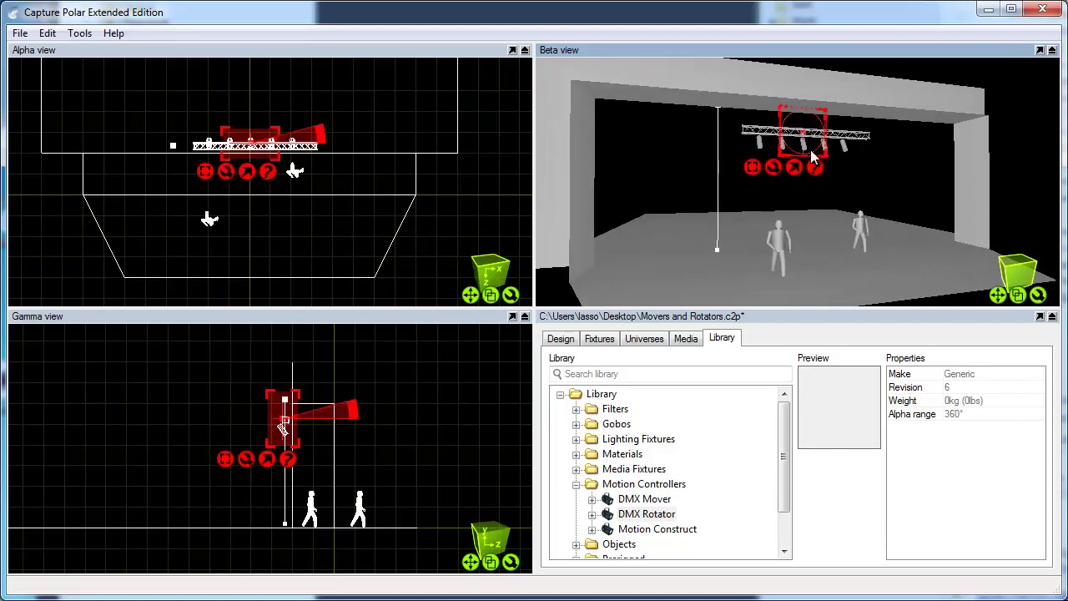
left_click(574, 339)
scroll(1041, 440, "down", 5)
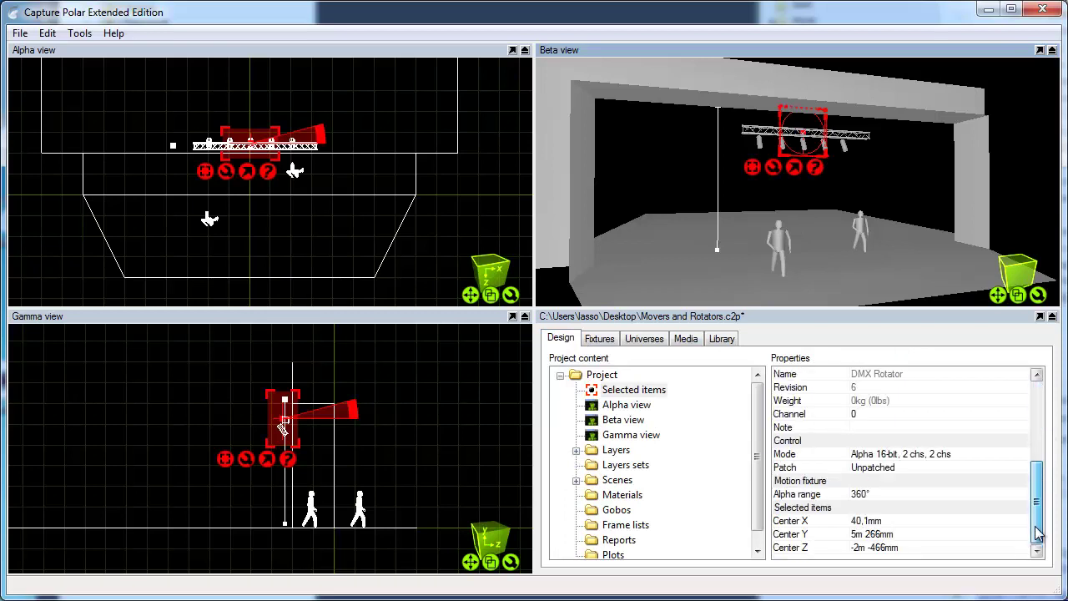
left_click(893, 490)
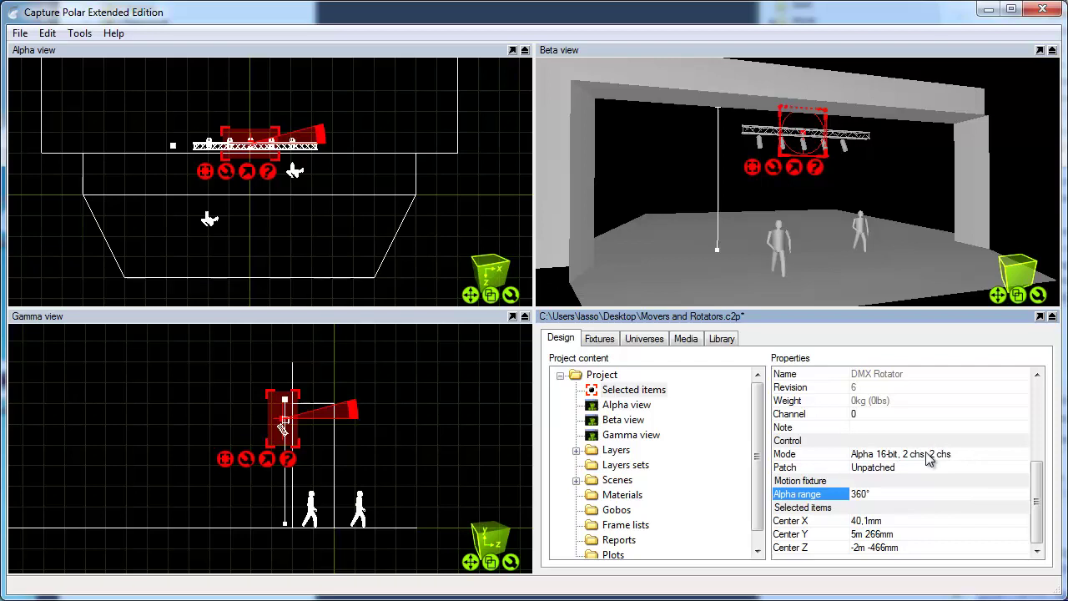
left_click(914, 169)
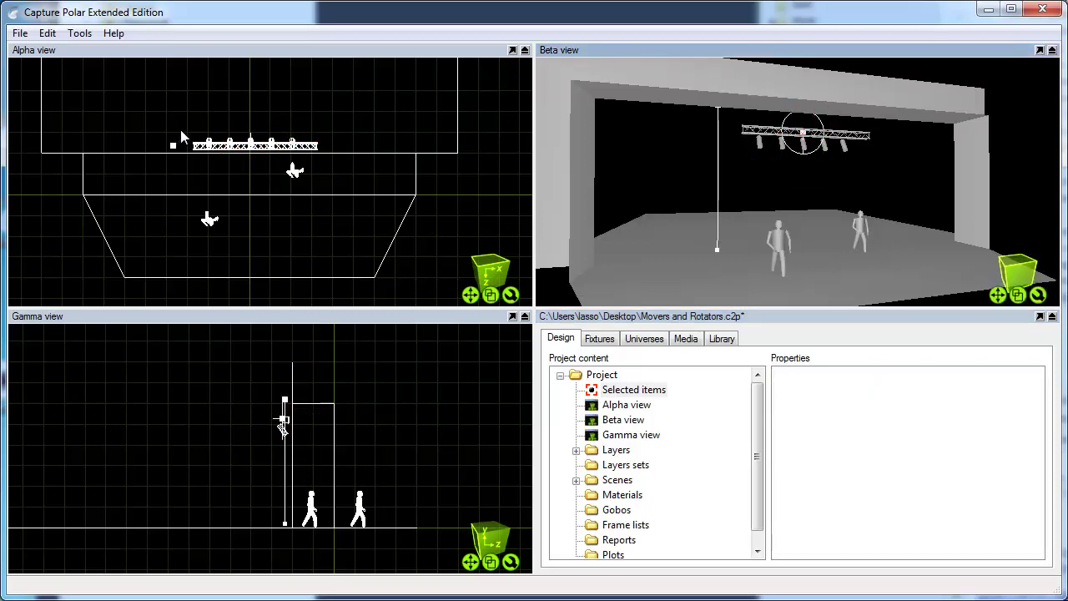
Select the truss and its fixtures and set their Motion fixture to the DMX Rotator.
left_click_drag(179, 131, 330, 165)
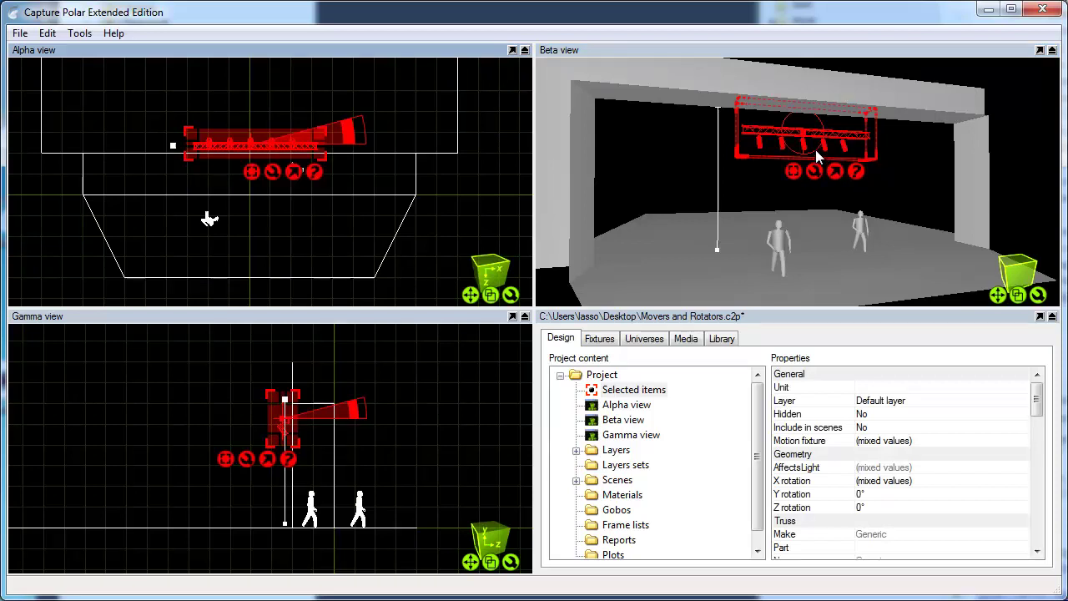
left_click(812, 149)
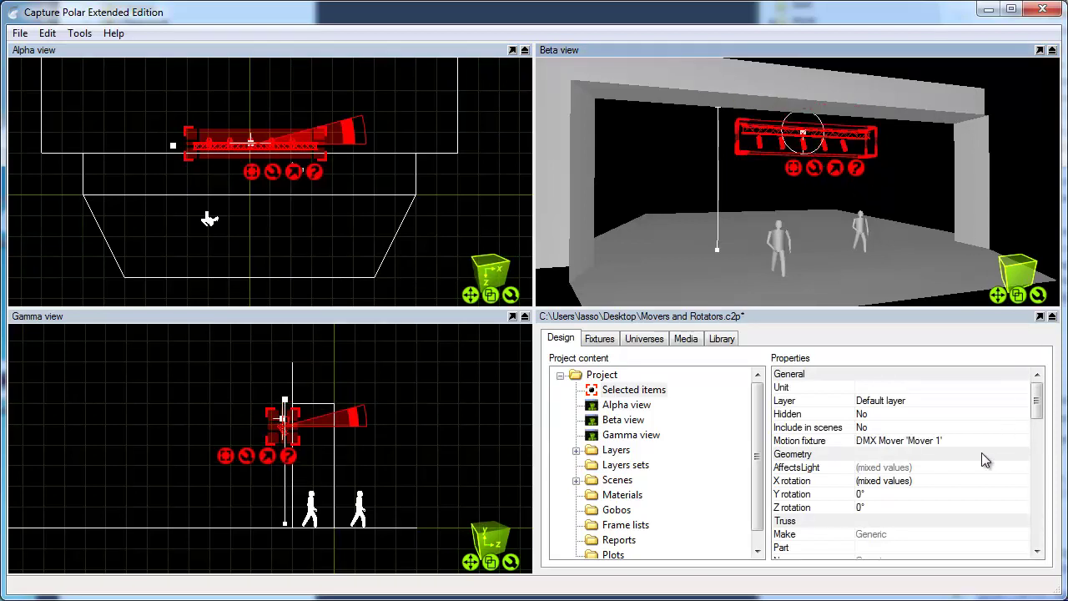
left_click(911, 442)
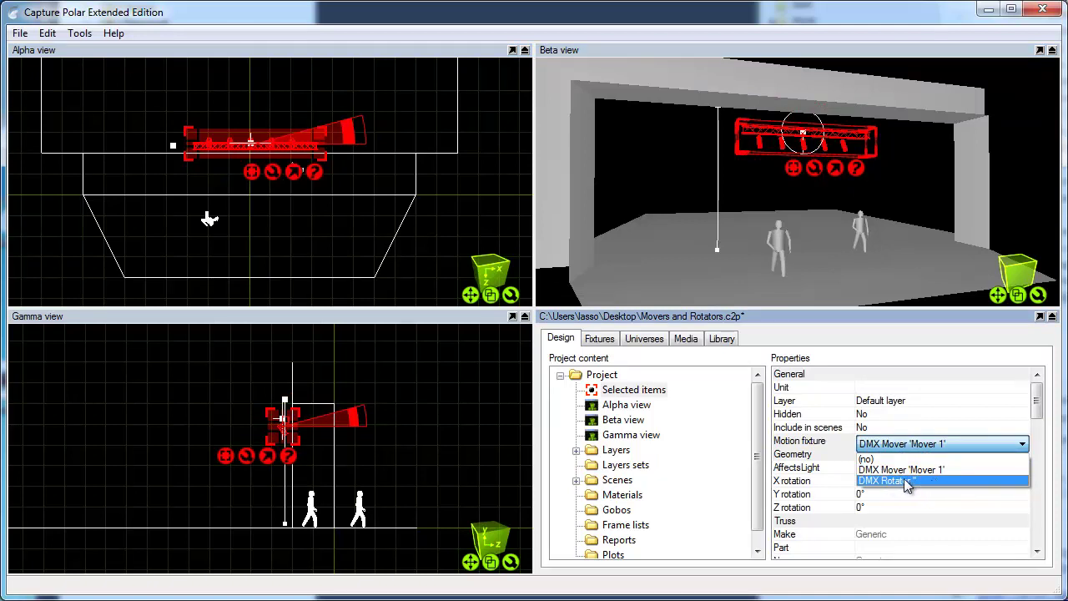
left_click(908, 481)
Set the DMX Rotator's Motion fixture to DMX Mover 'Mover 1', then deselect.
left_click(803, 138)
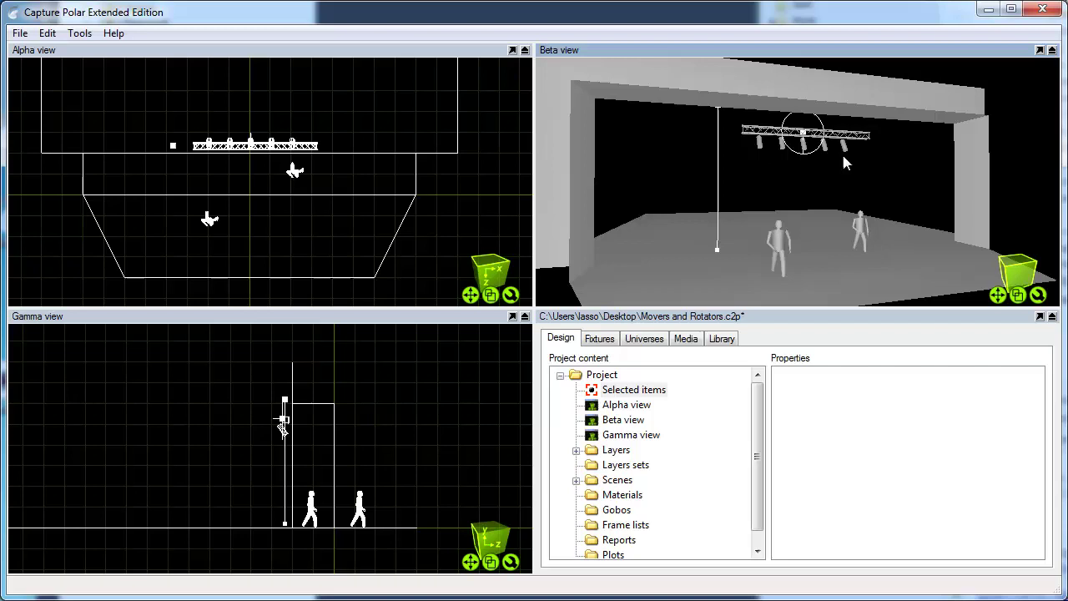
left_click(889, 442)
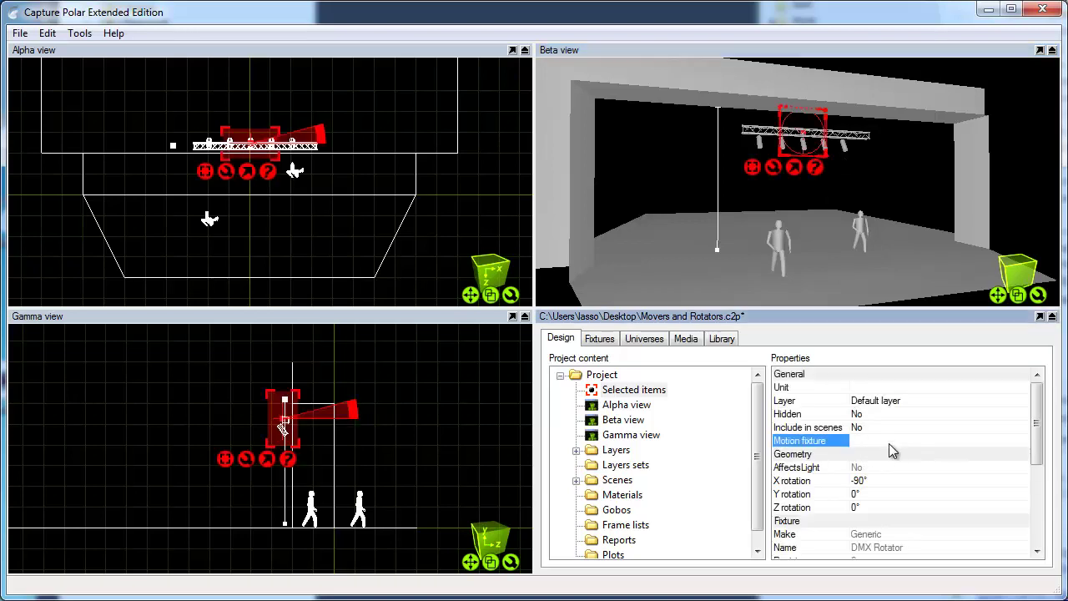
left_click(899, 471)
left_click(912, 169)
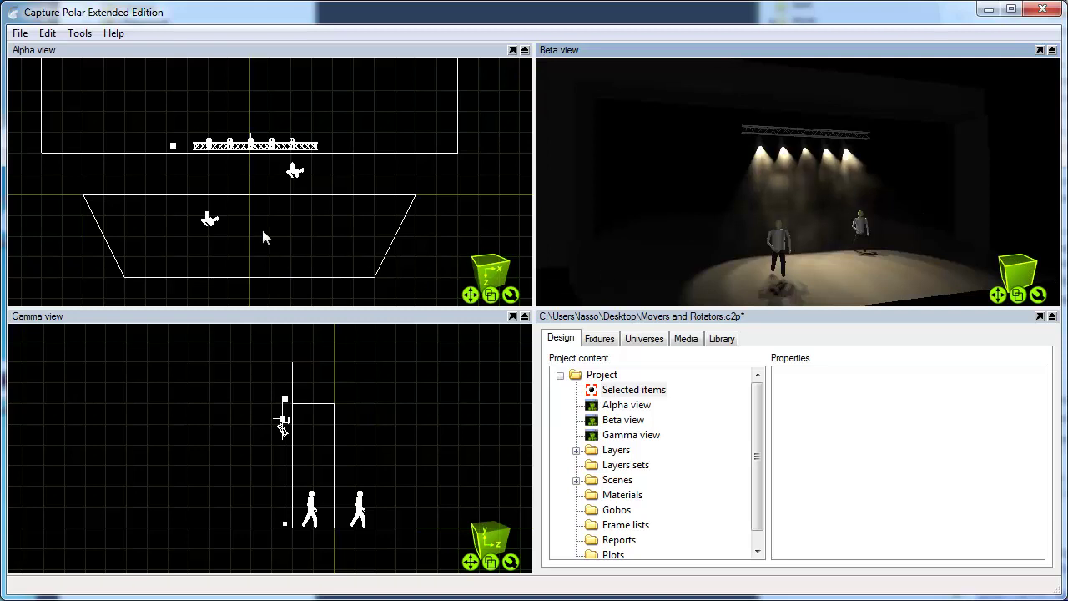
Drag the DMX Rotator's Rotation slider to spin the truss.
left_click(282, 427)
left_click(774, 167)
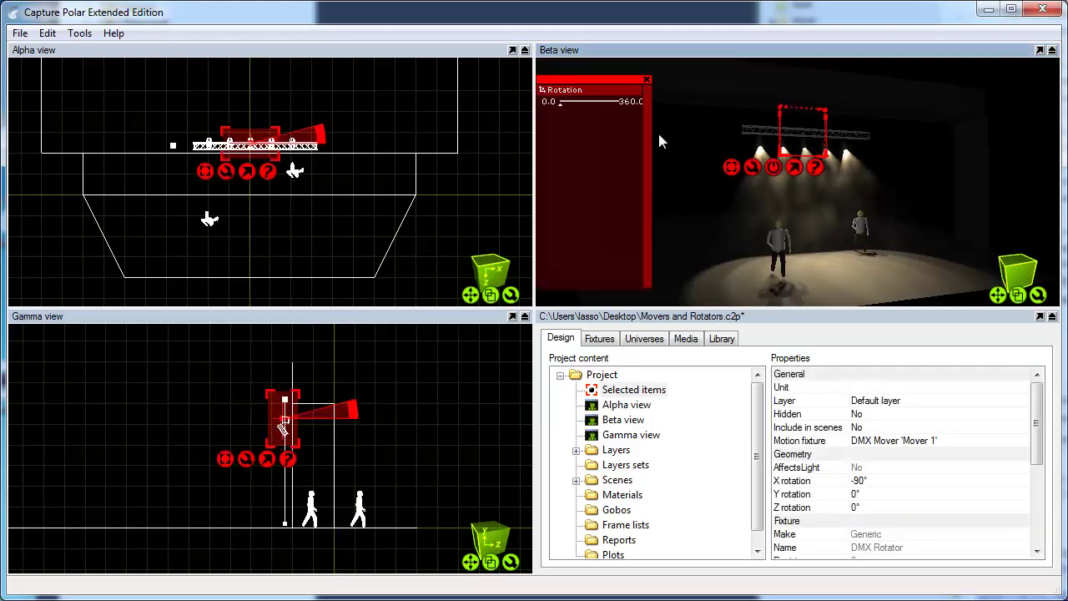
mouse_move(561, 103)
left_mouse_down()
mouse_move(594, 105)
mouse_move(563, 104)
left_mouse_up()
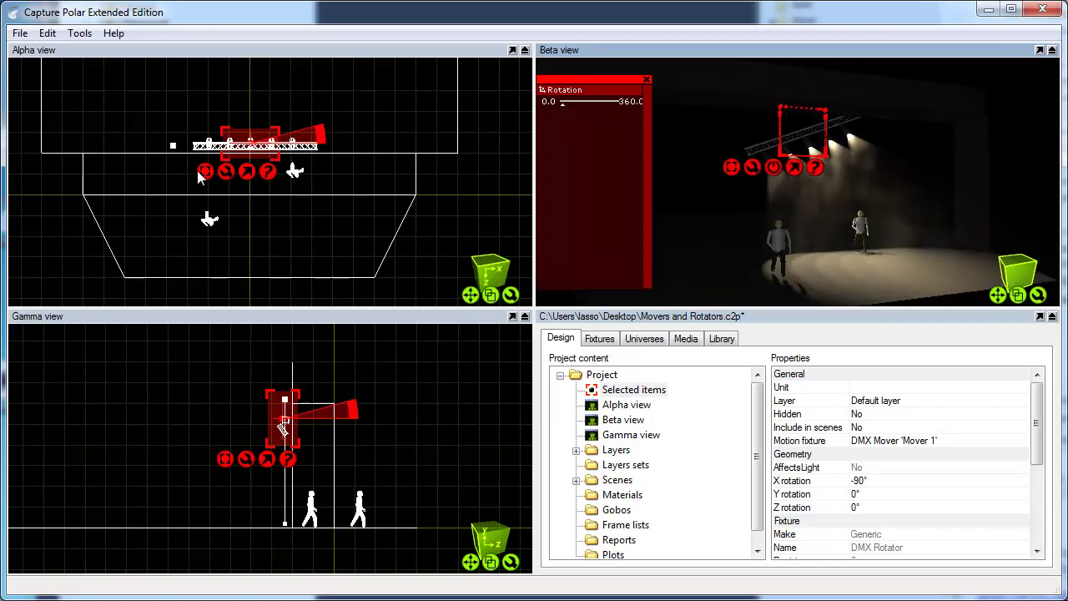
Drag Mover 1's Motion Y slider to shift the truss, then reselect the DMX Rotator.
left_click(175, 146)
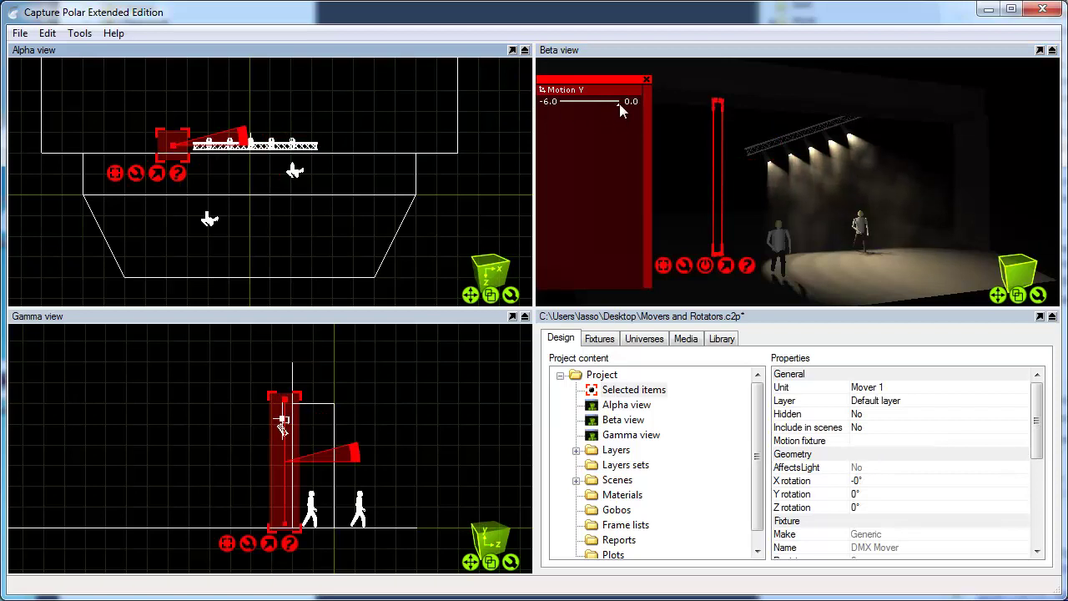
left_click_drag(619, 103, 591, 105)
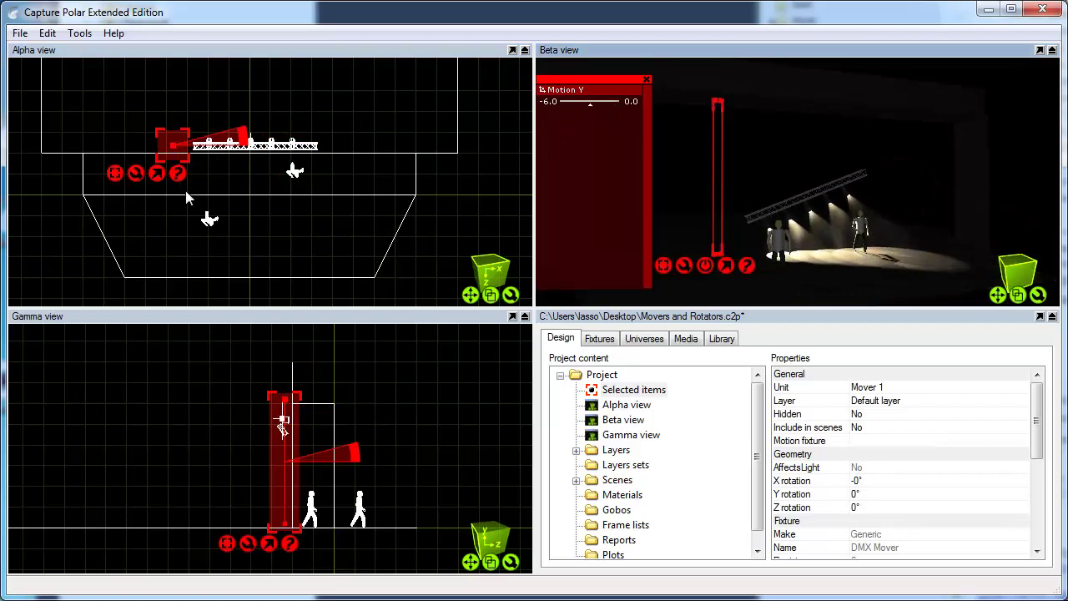
left_click(231, 420)
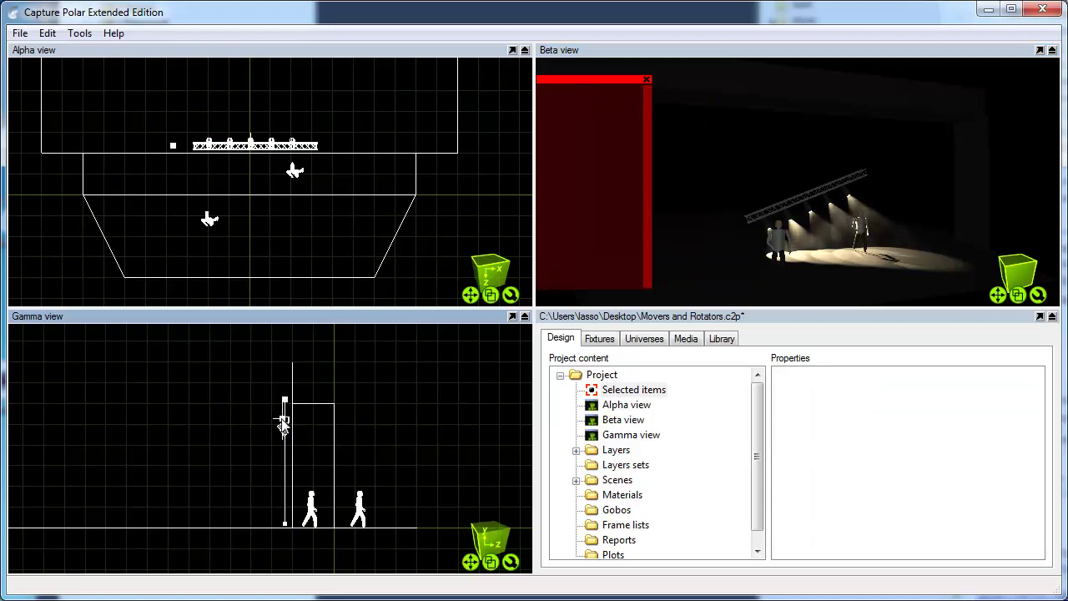
left_click(283, 420)
left_click(220, 421)
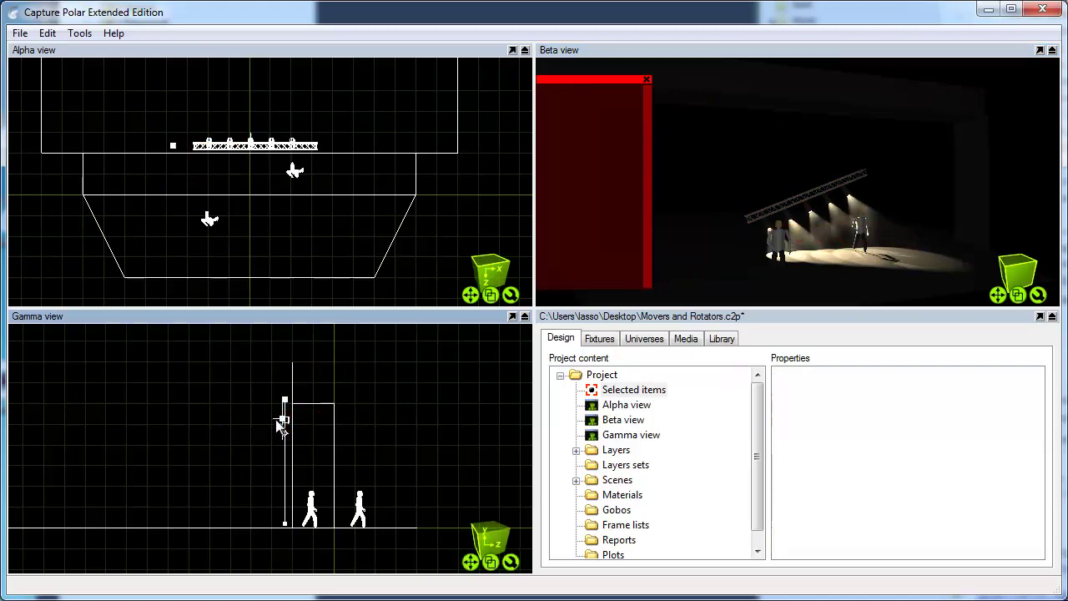
left_click(281, 423)
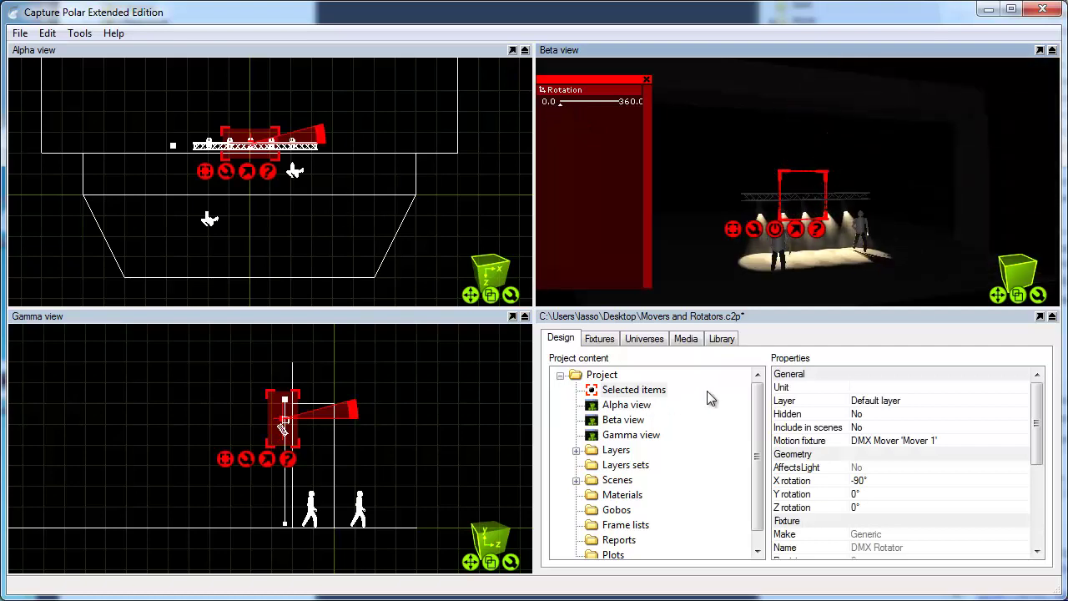
Patch the DMX Rotator to channels 5–6 in universe A's channel grid, then close it.
left_click(634, 342)
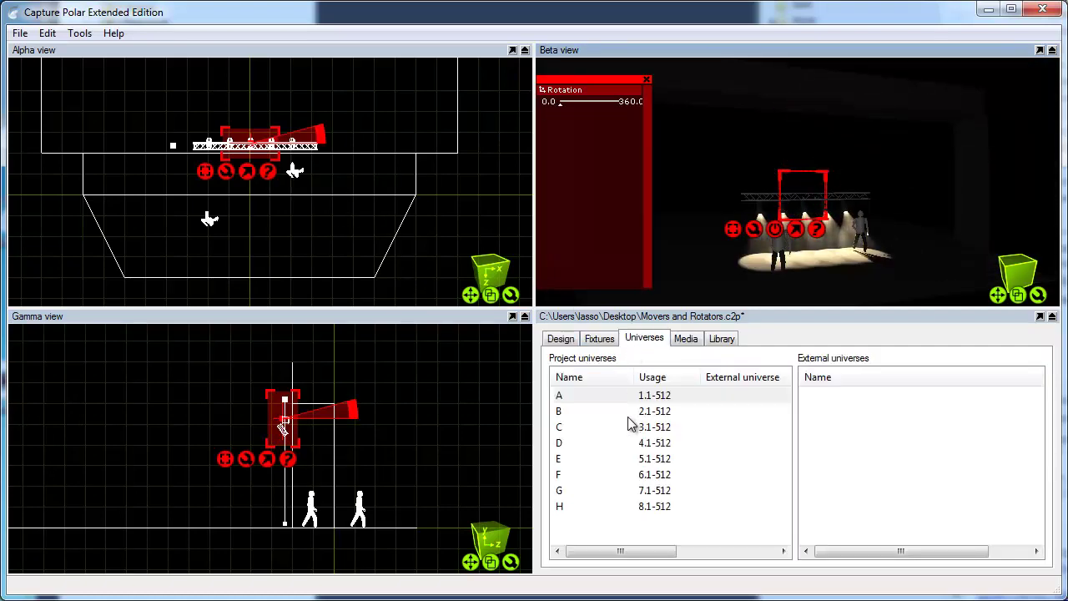
double_click(620, 398)
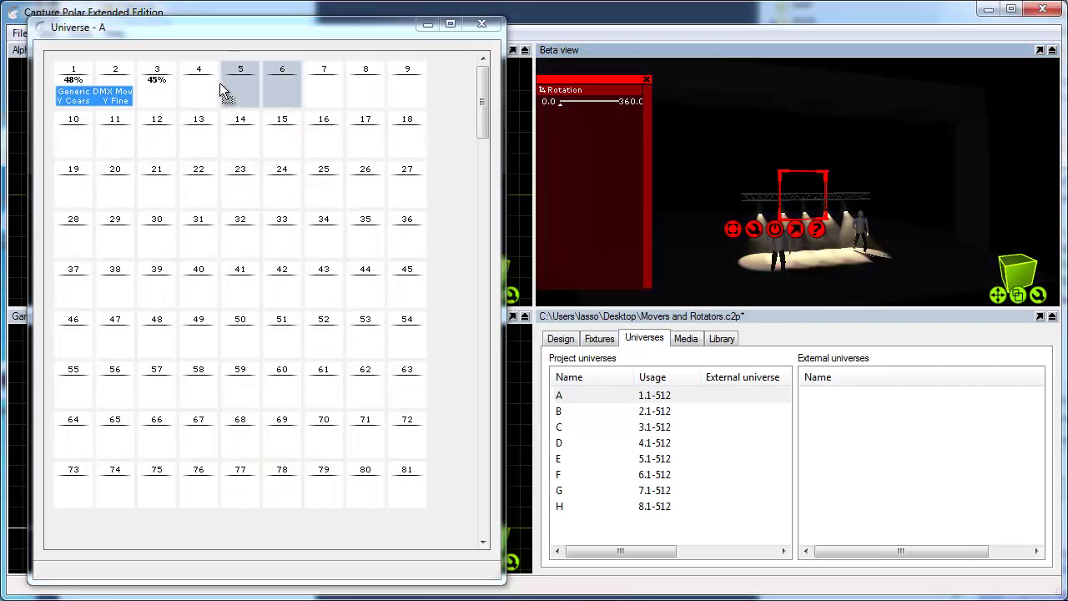
left_click(224, 93)
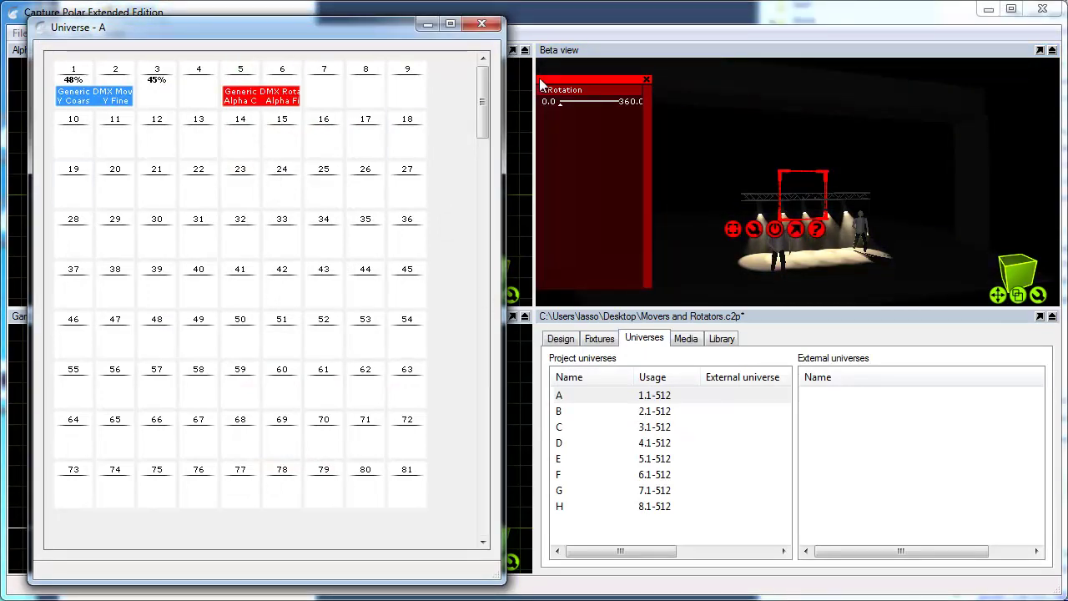
left_click(488, 28)
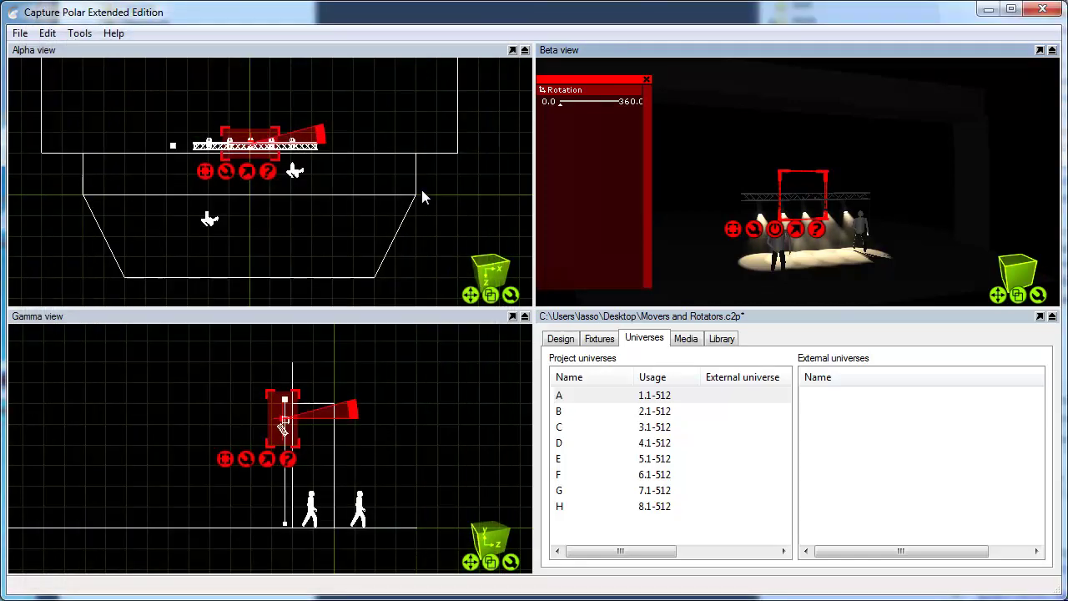